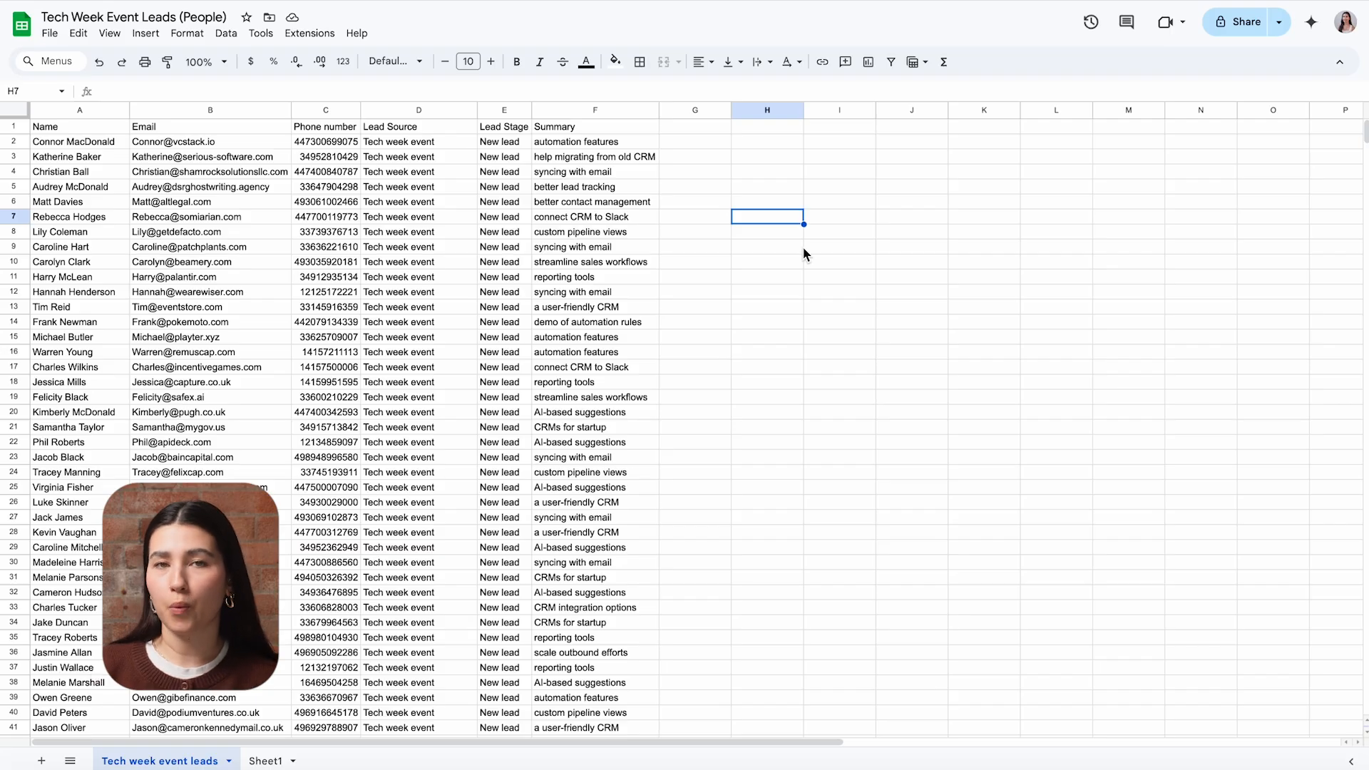
- In Google Sheets, review the Name, Email, Phone number, Lead Source, Lead Stage and Summary columns of the Tech Week Event Leads sheet
left_click(778, 187)
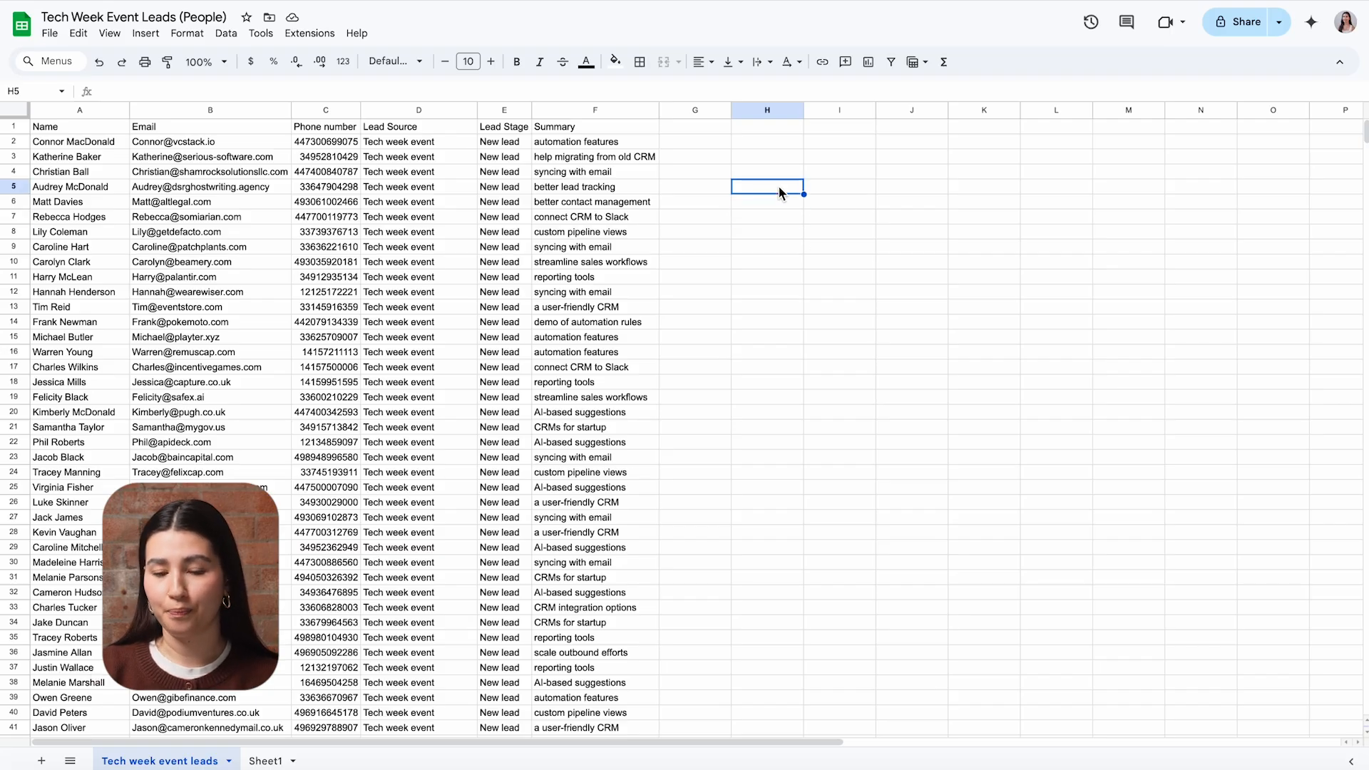
left_click(102, 130)
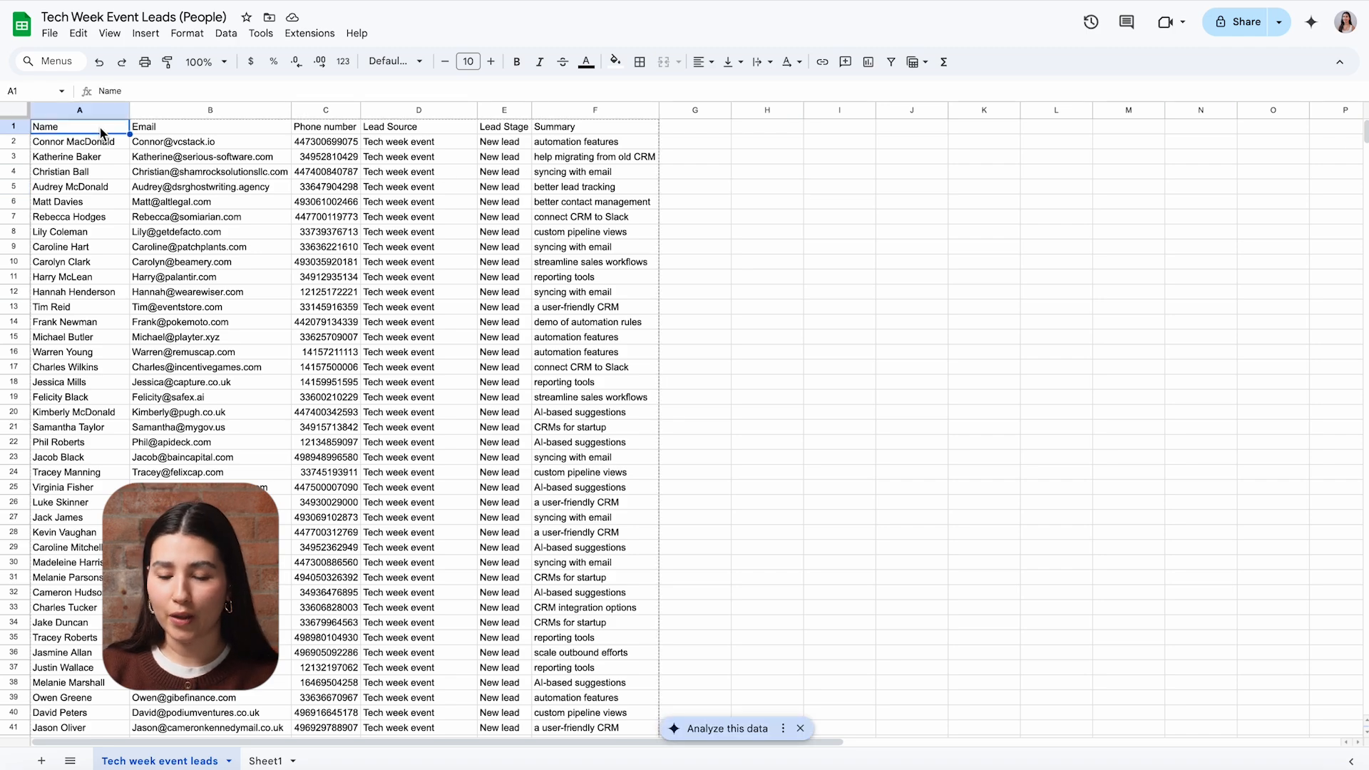
left_click(207, 131)
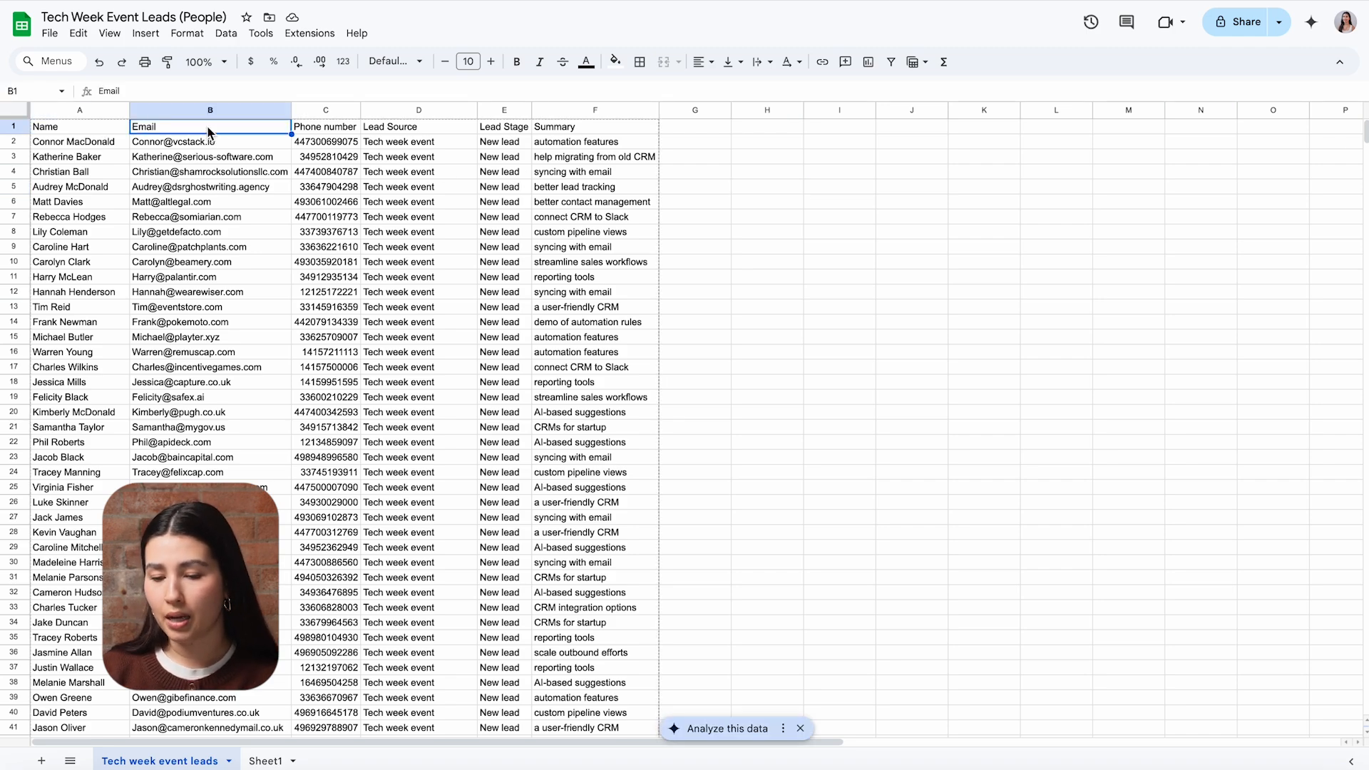
left_click(351, 126)
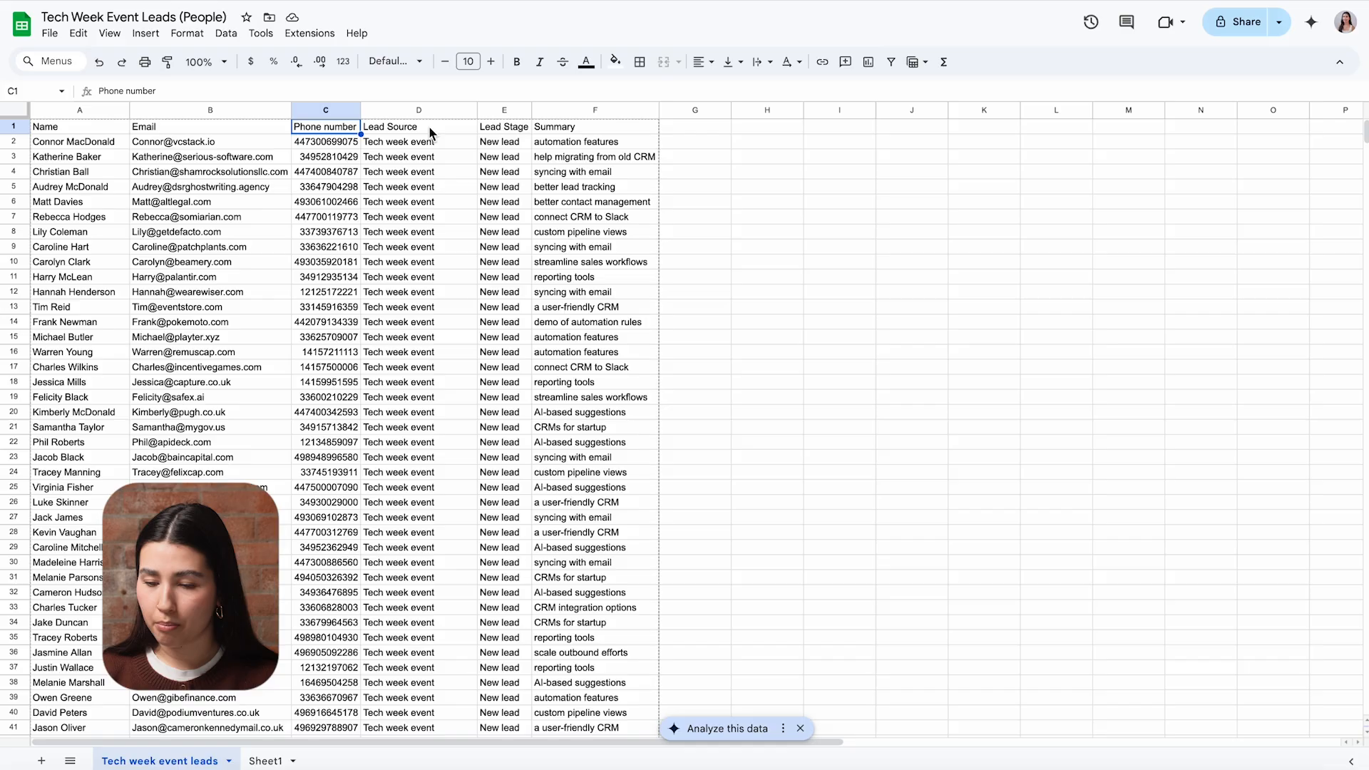
left_click(455, 127)
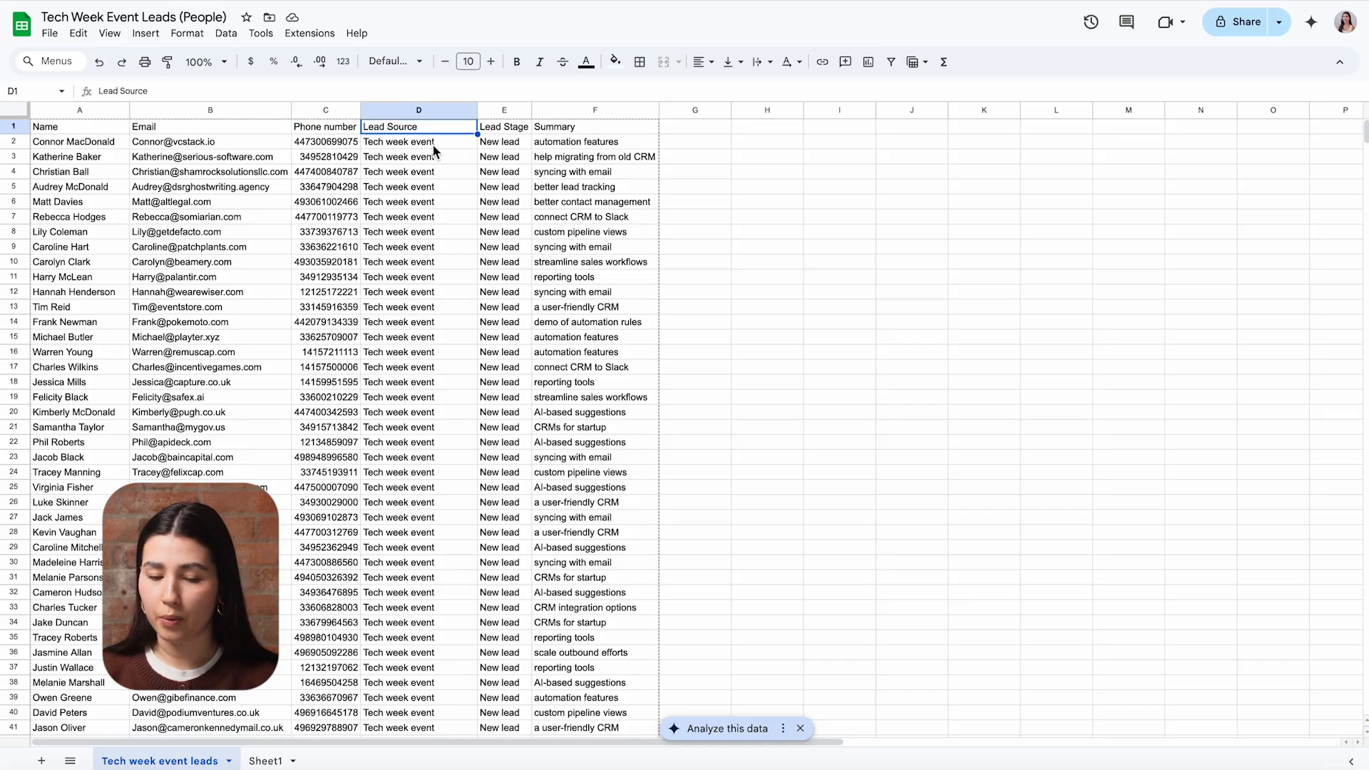
left_click(508, 130)
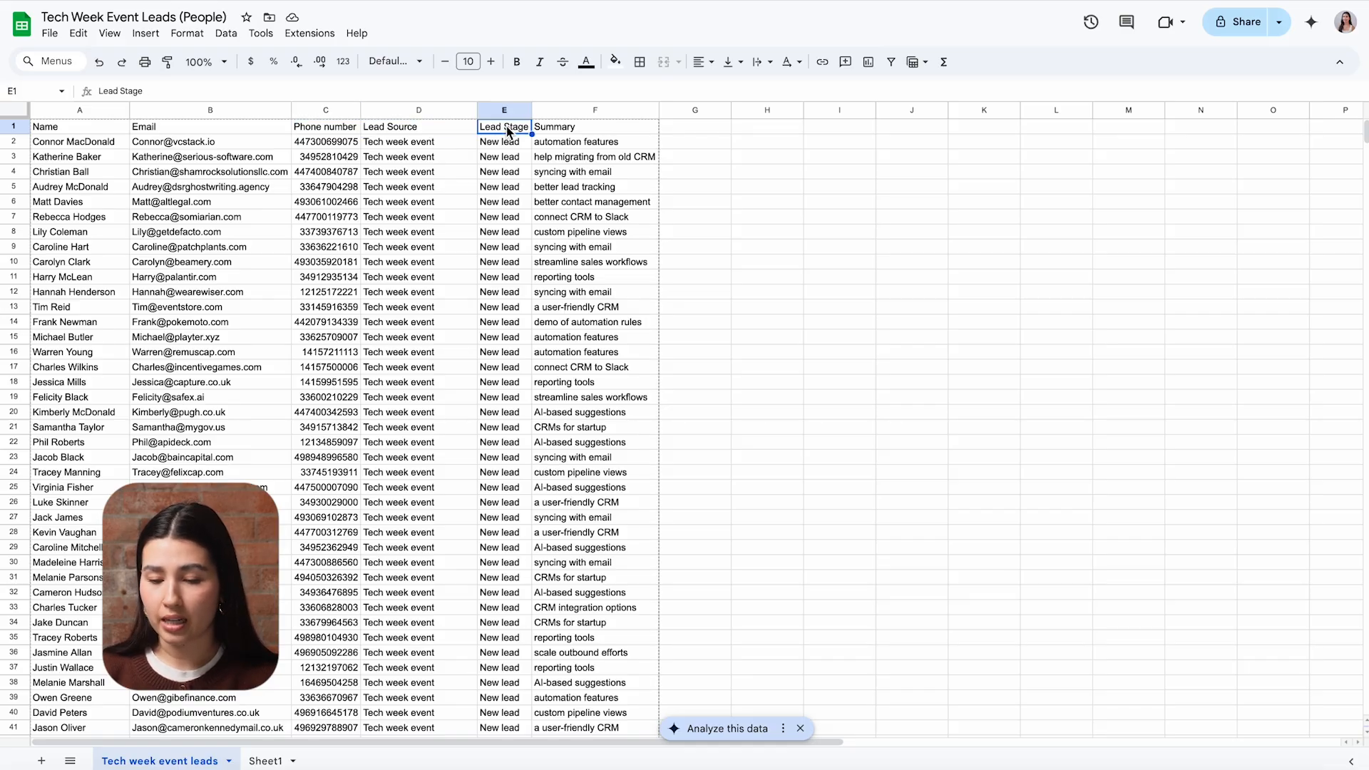
left_click(567, 132)
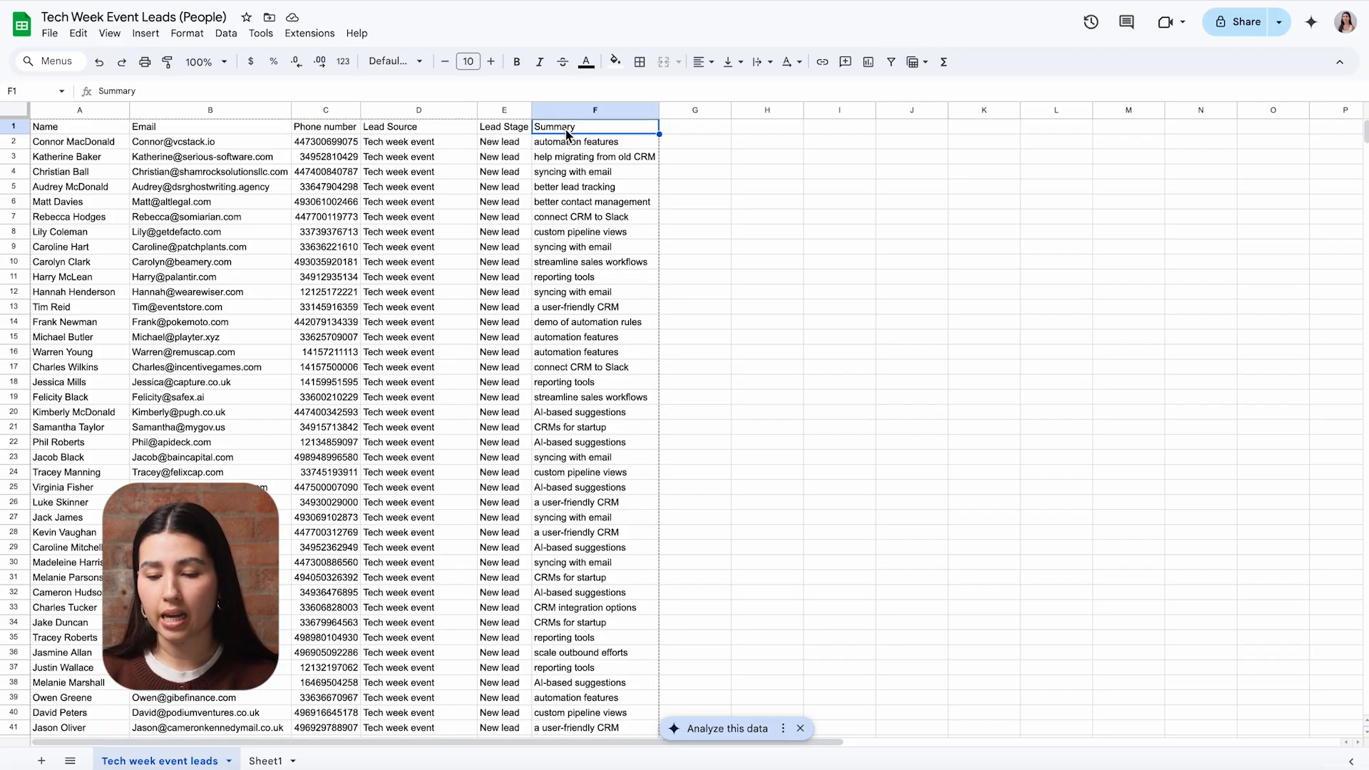
left_click(748, 202)
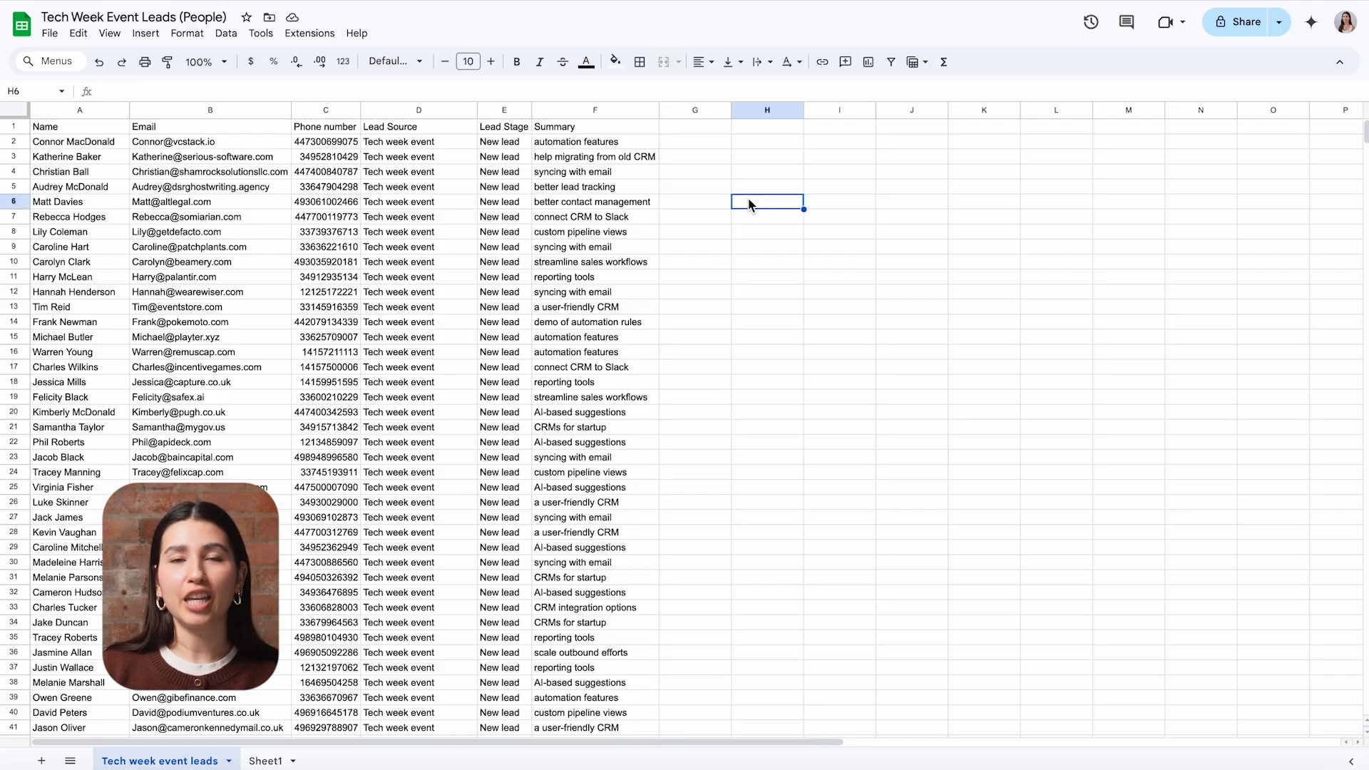
left_click(202, 109)
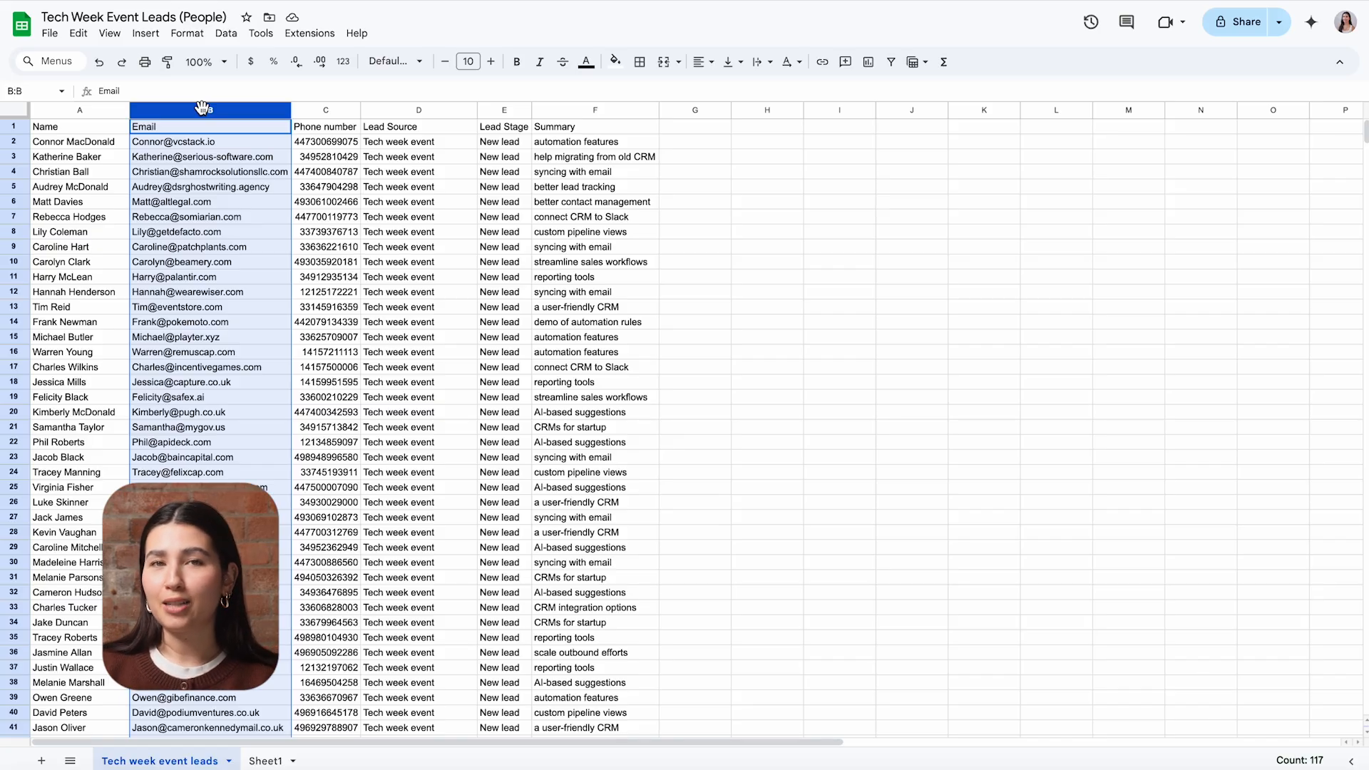
left_click(764, 183)
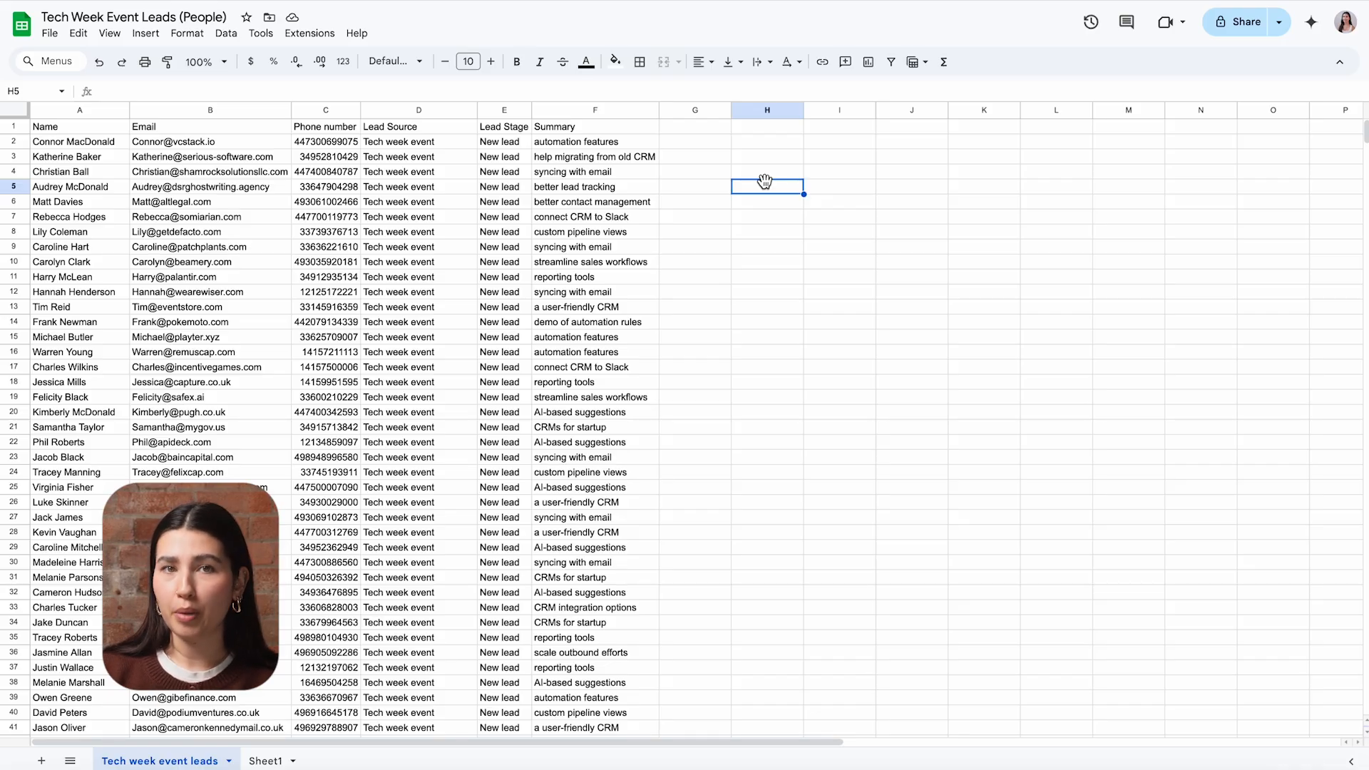
left_click(308, 111)
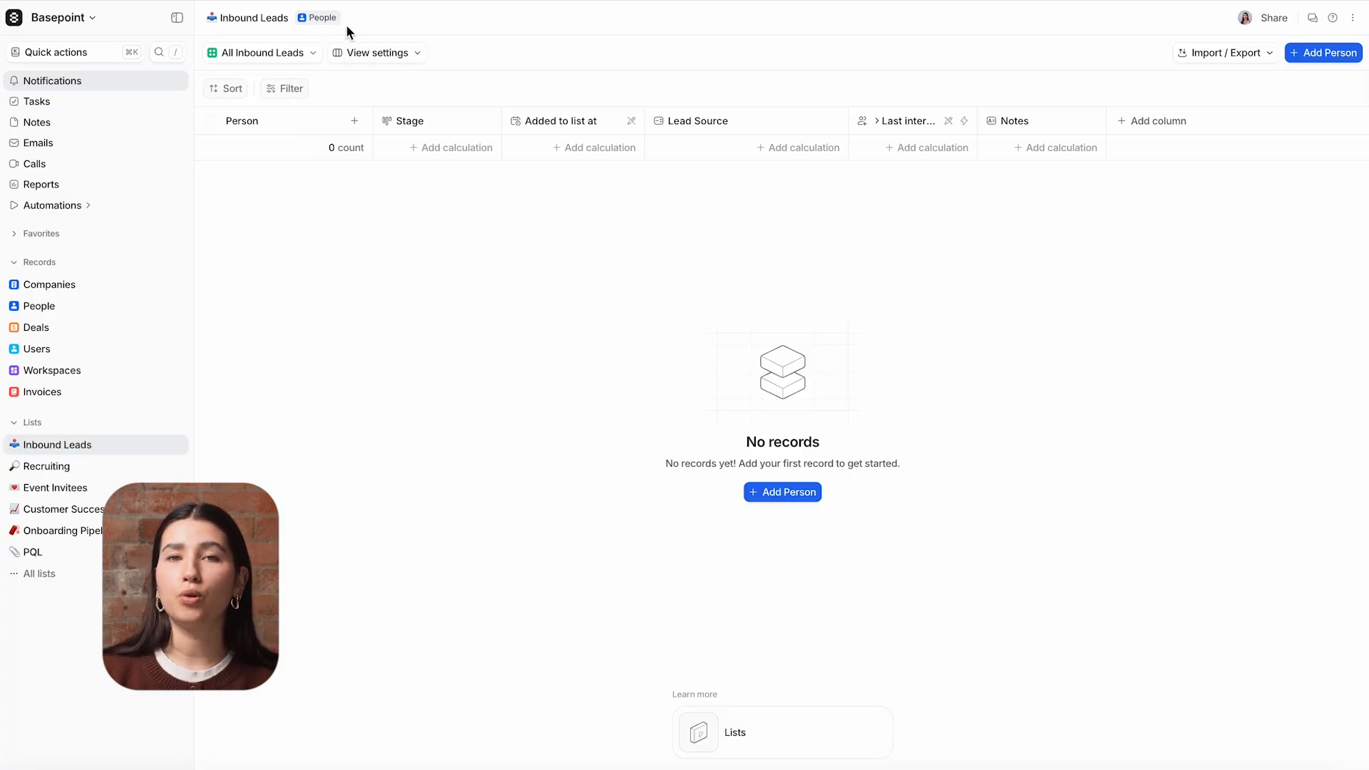
- In Attio, start a CSV import into the Inbound Leads list and upload "Tech Week Event Leads (People) - Tech week event leads.csv"
left_click(1227, 60)
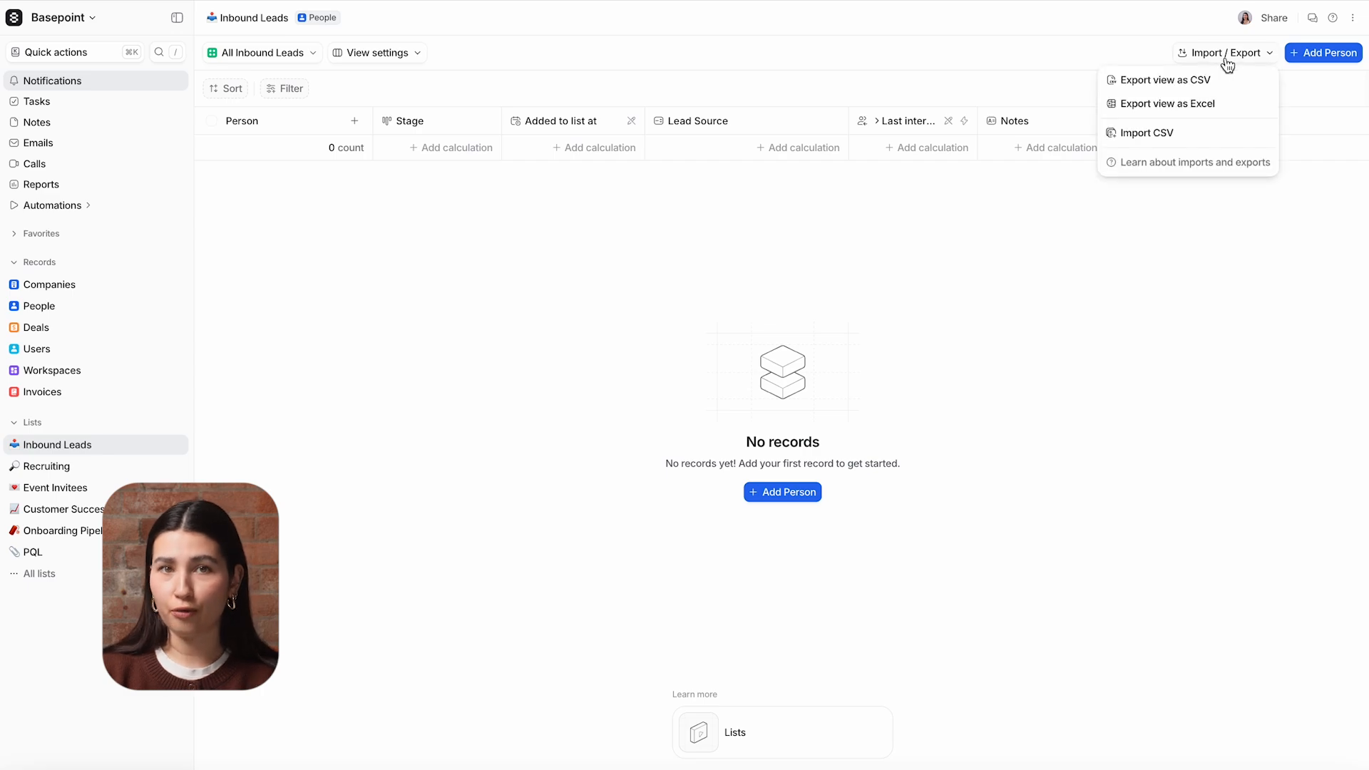
left_click(1210, 134)
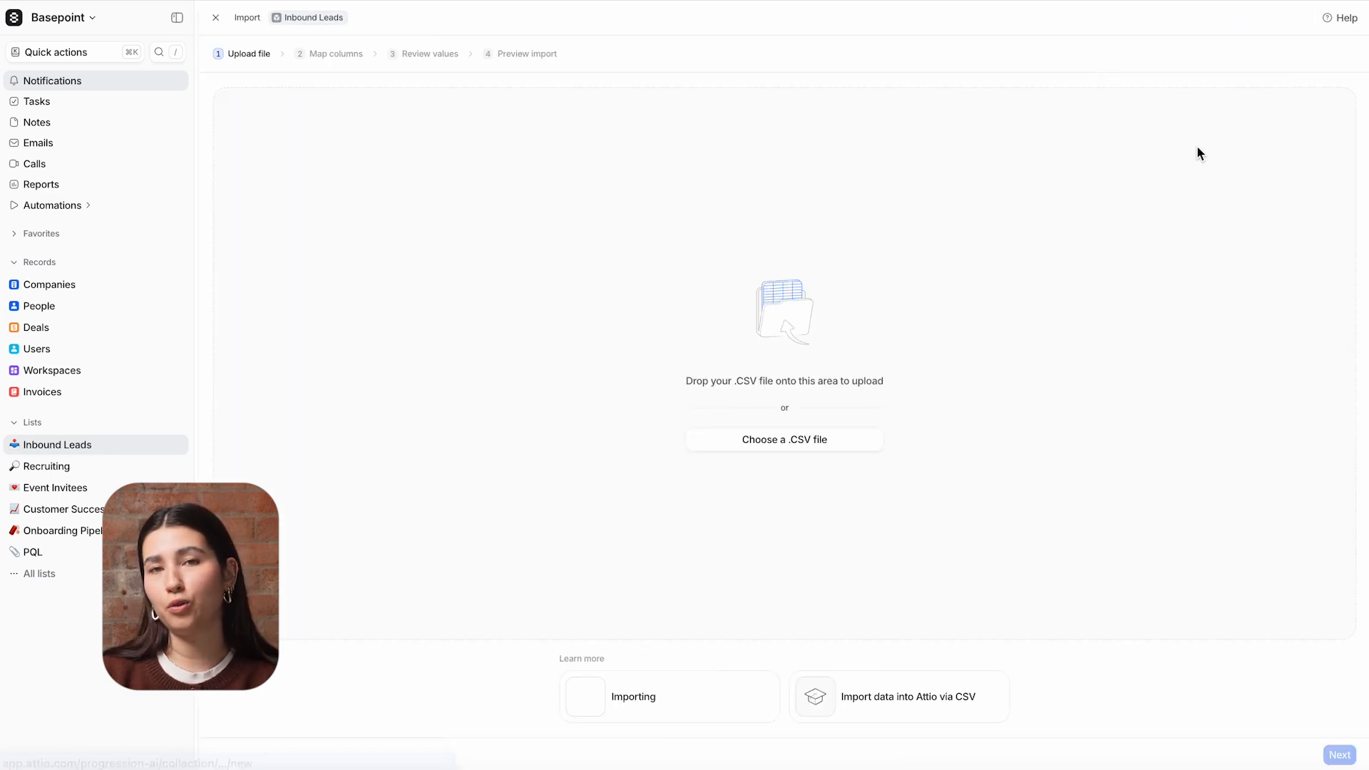
left_click(820, 440)
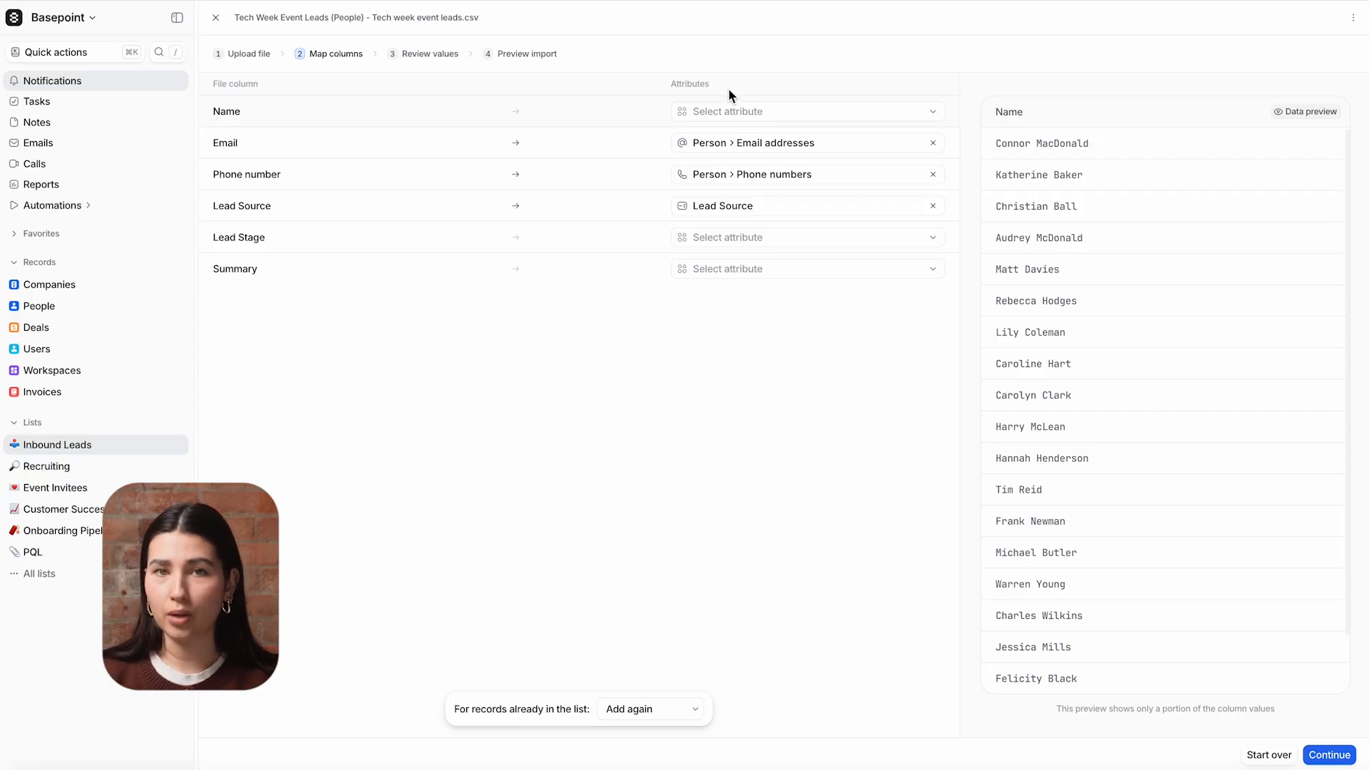
- Map the file's Name column to the person's full name attribute
left_click(753, 113)
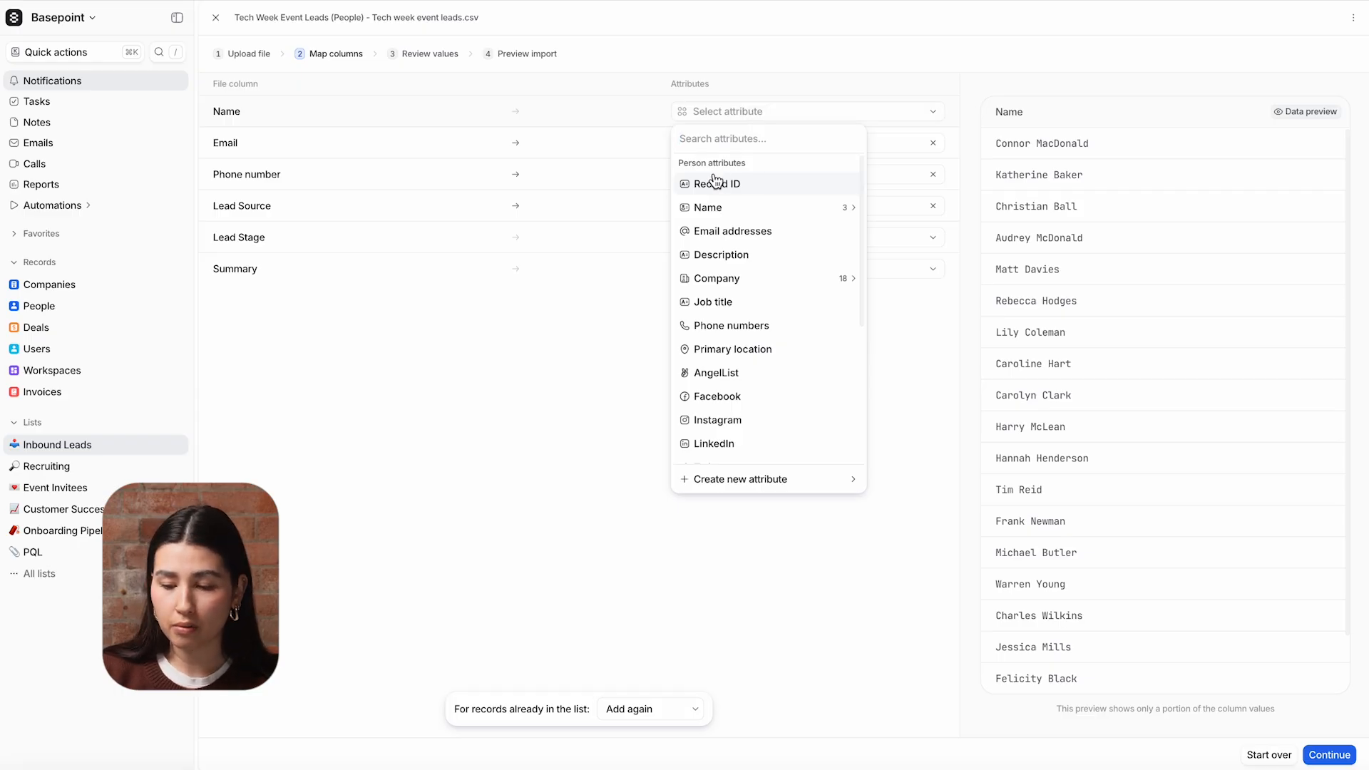
scroll(741, 182, "down", 5)
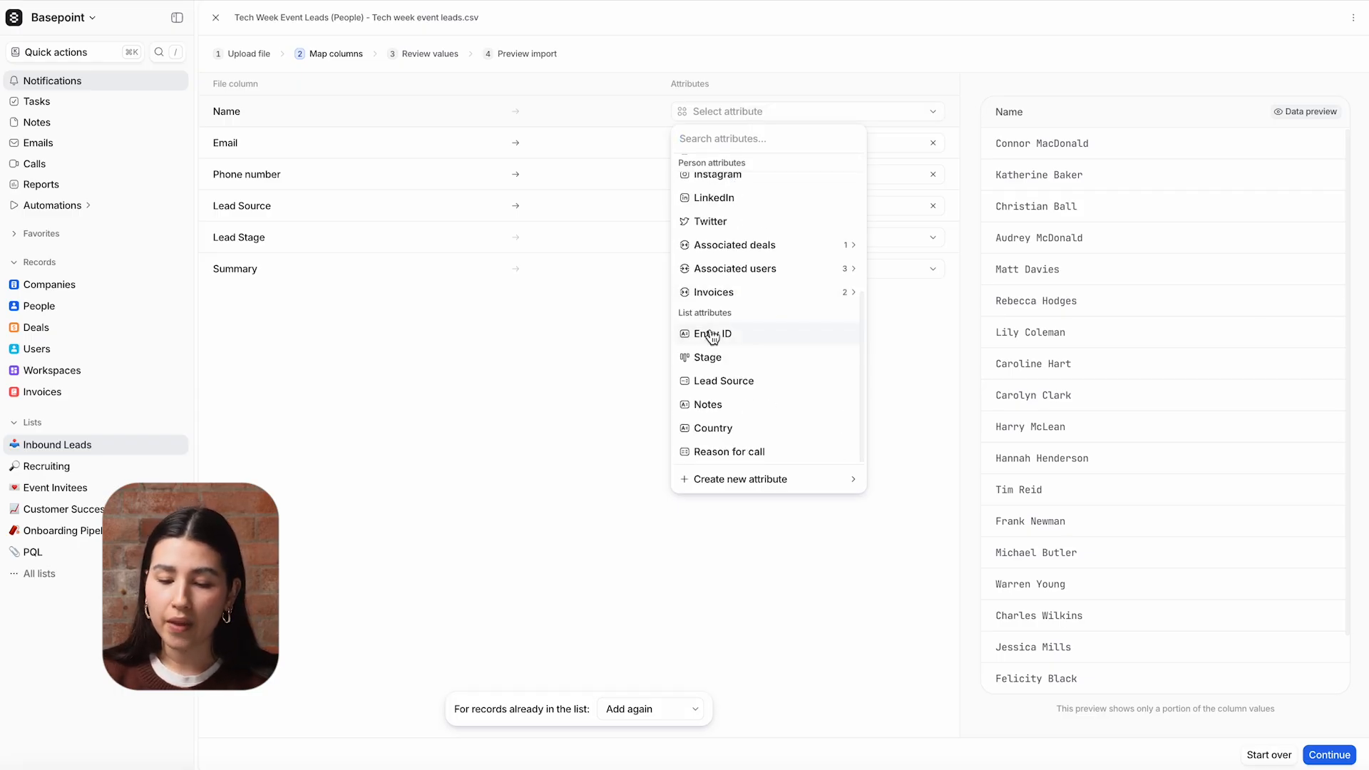
scroll(751, 319, "up", 5)
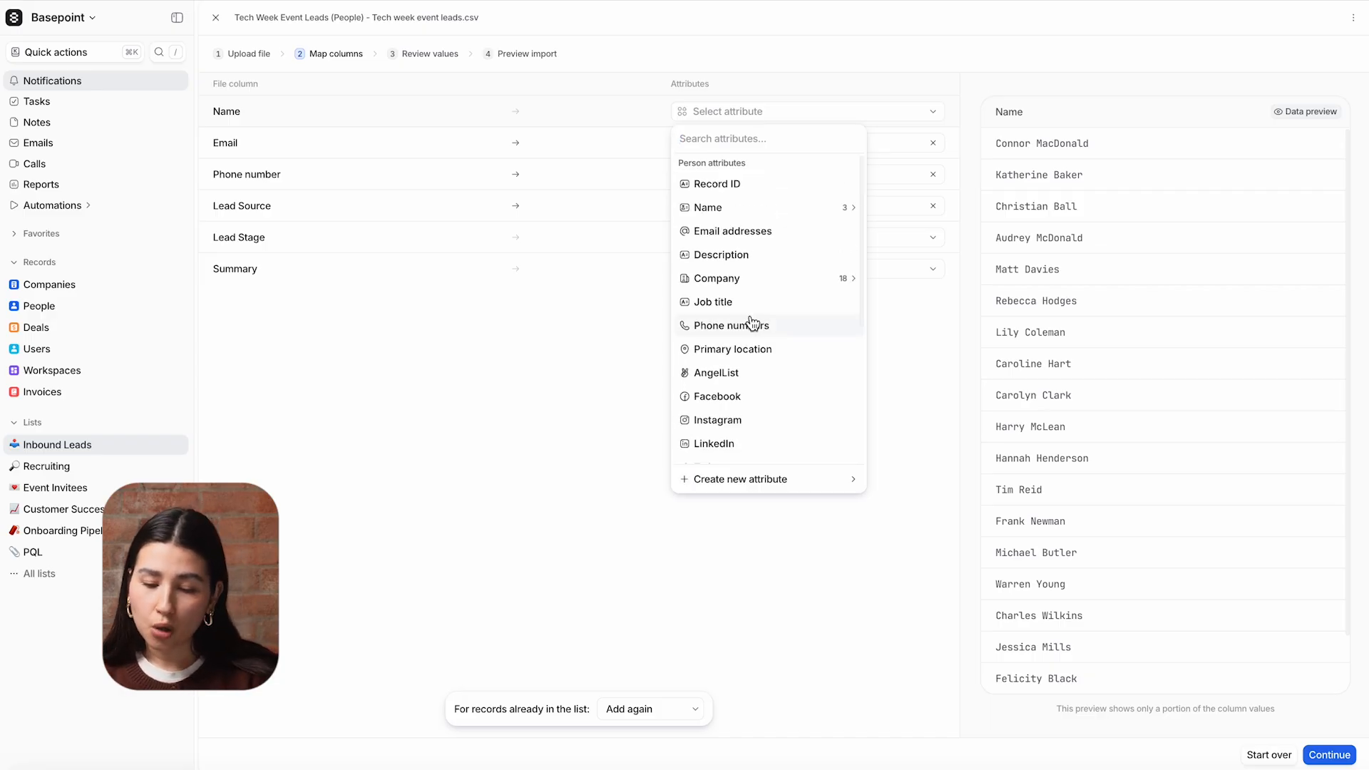
left_click(743, 208)
left_click(713, 185)
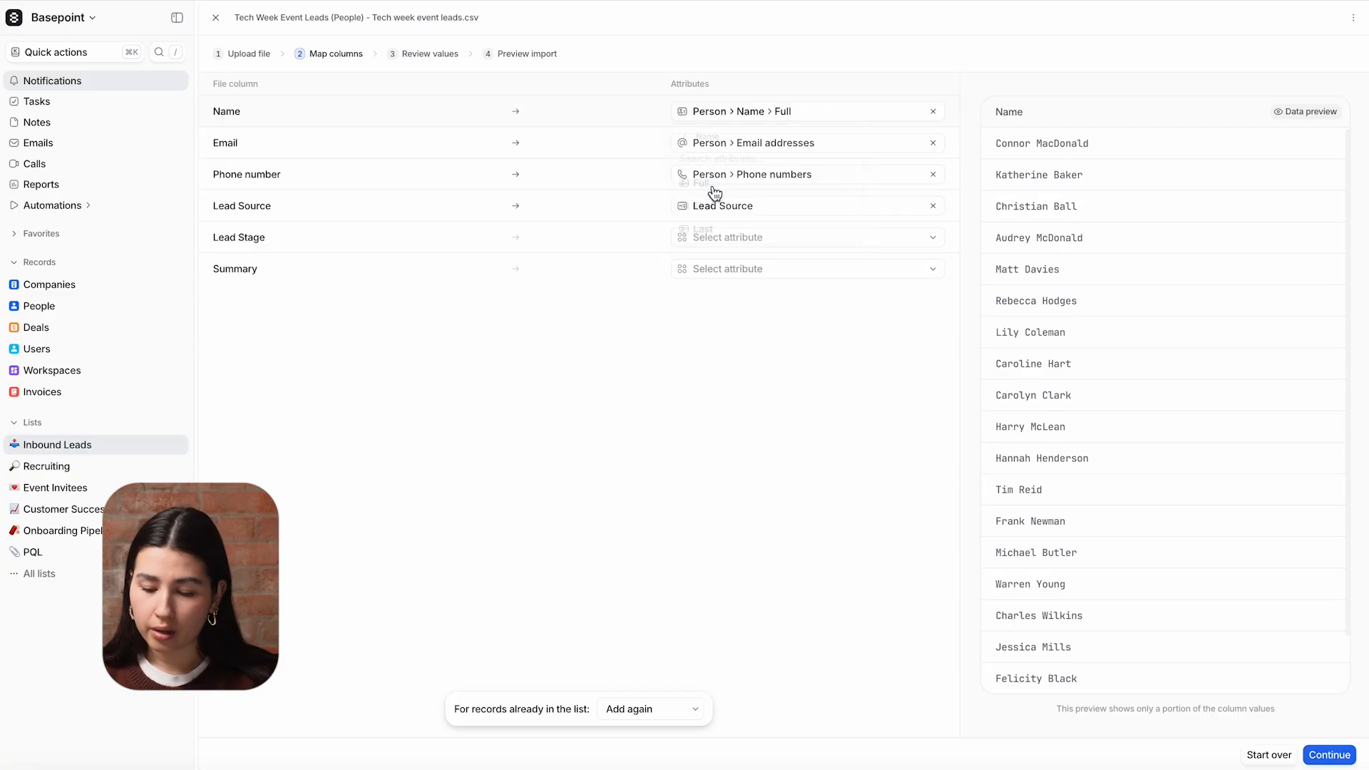
- Map the file's Lead Stage column to the list's Stage attribute
left_click(740, 237)
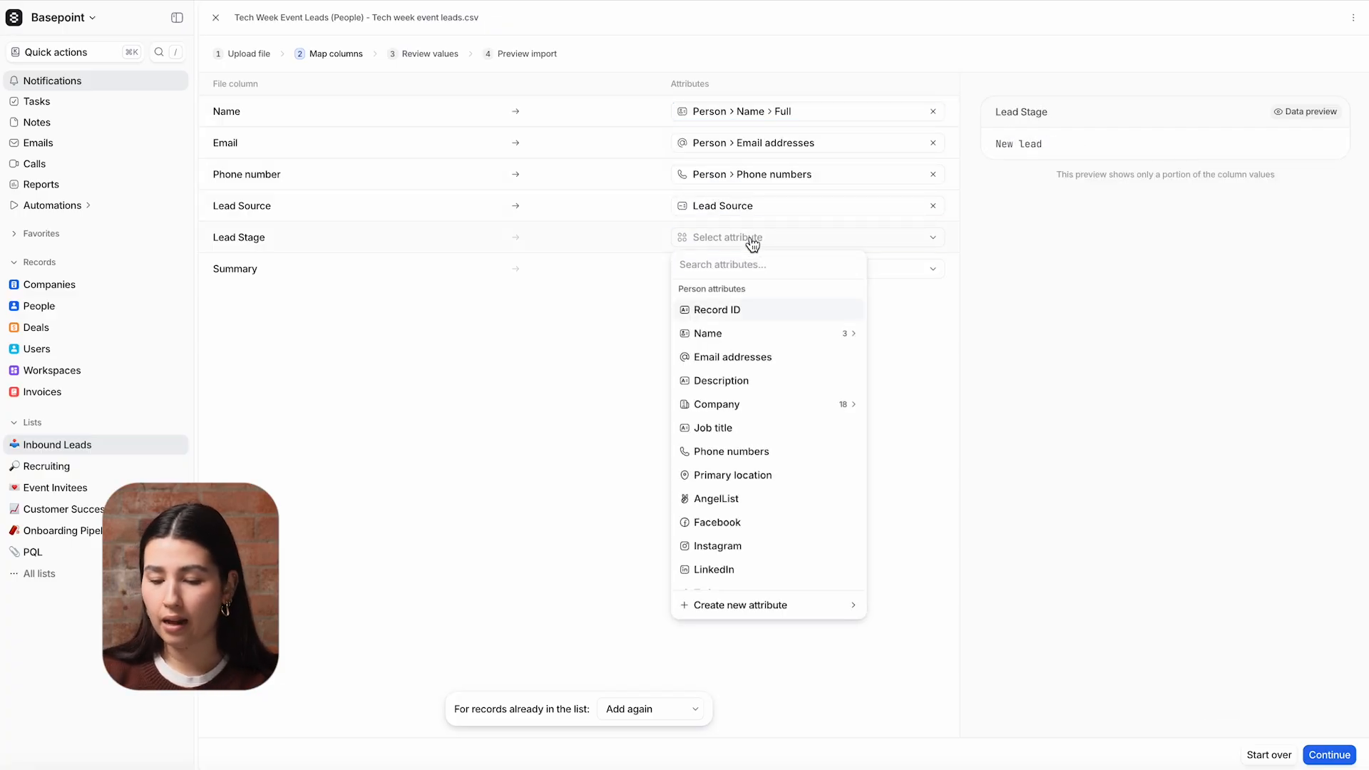
type("sta")
left_click(761, 310)
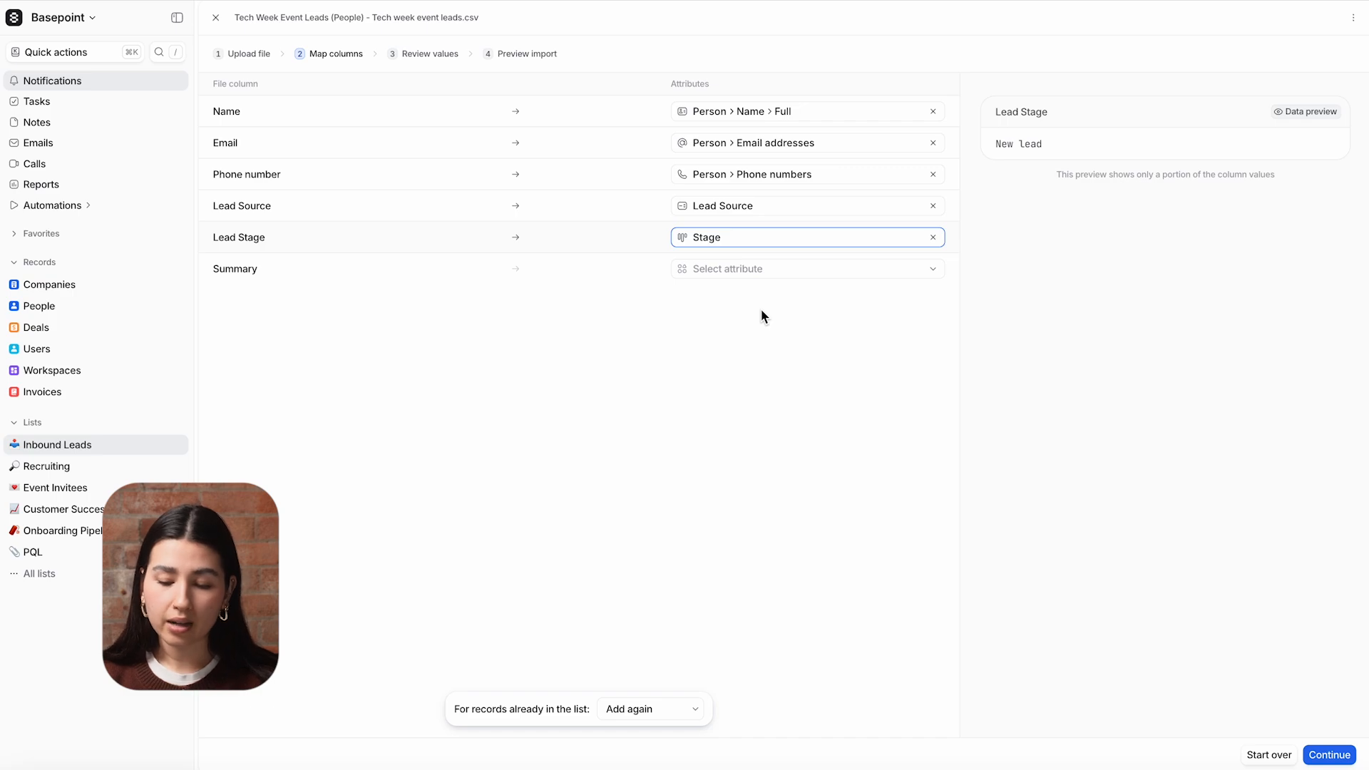
- Create a new Text attribute named "Summary" for the file's Summary column
left_click(761, 269)
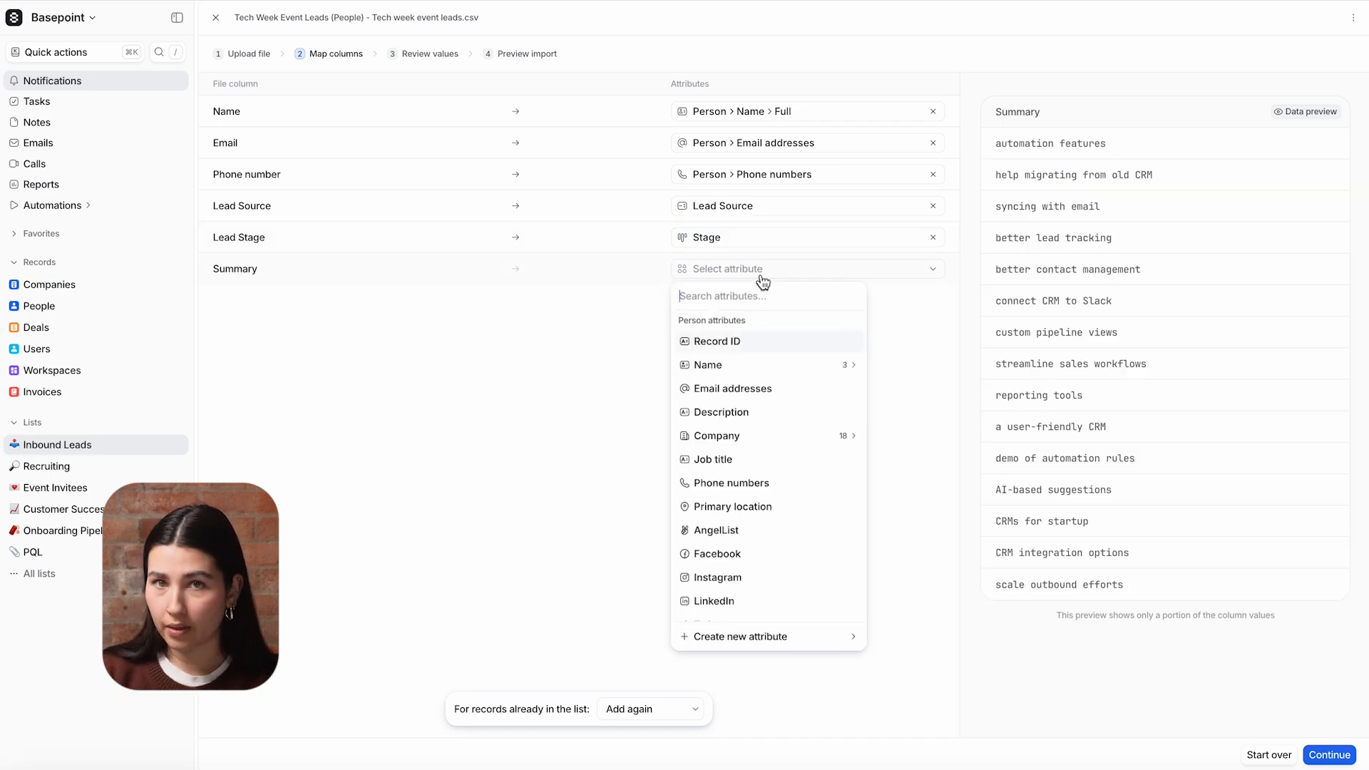
left_click(776, 637)
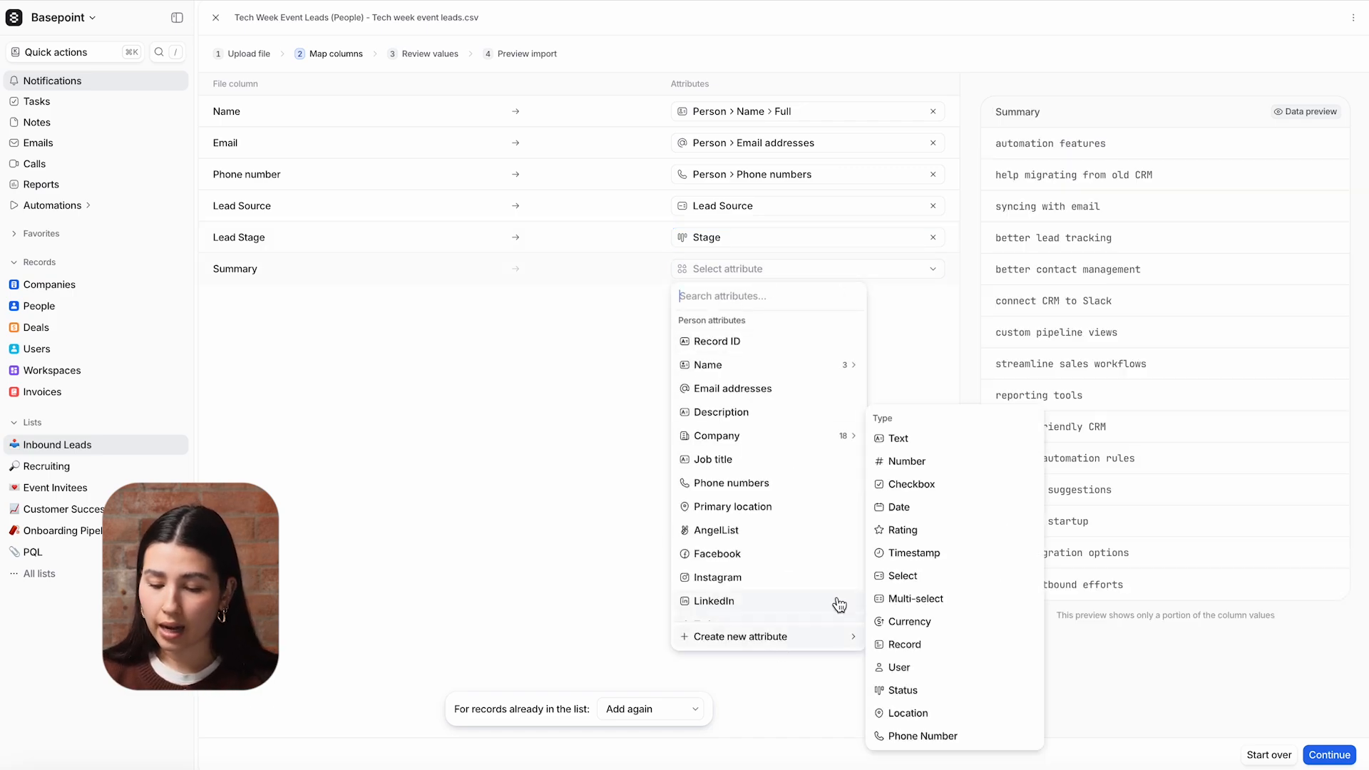
left_click(948, 441)
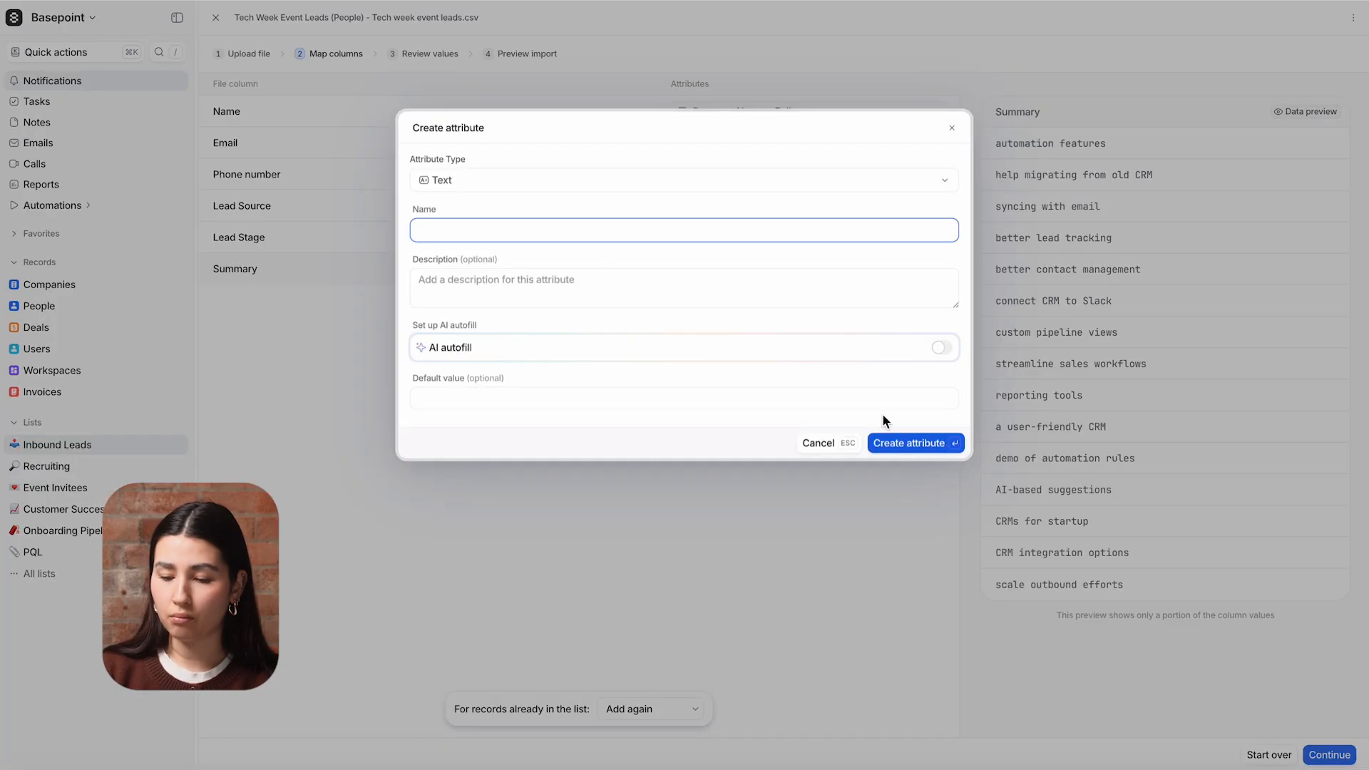
type("Summary")
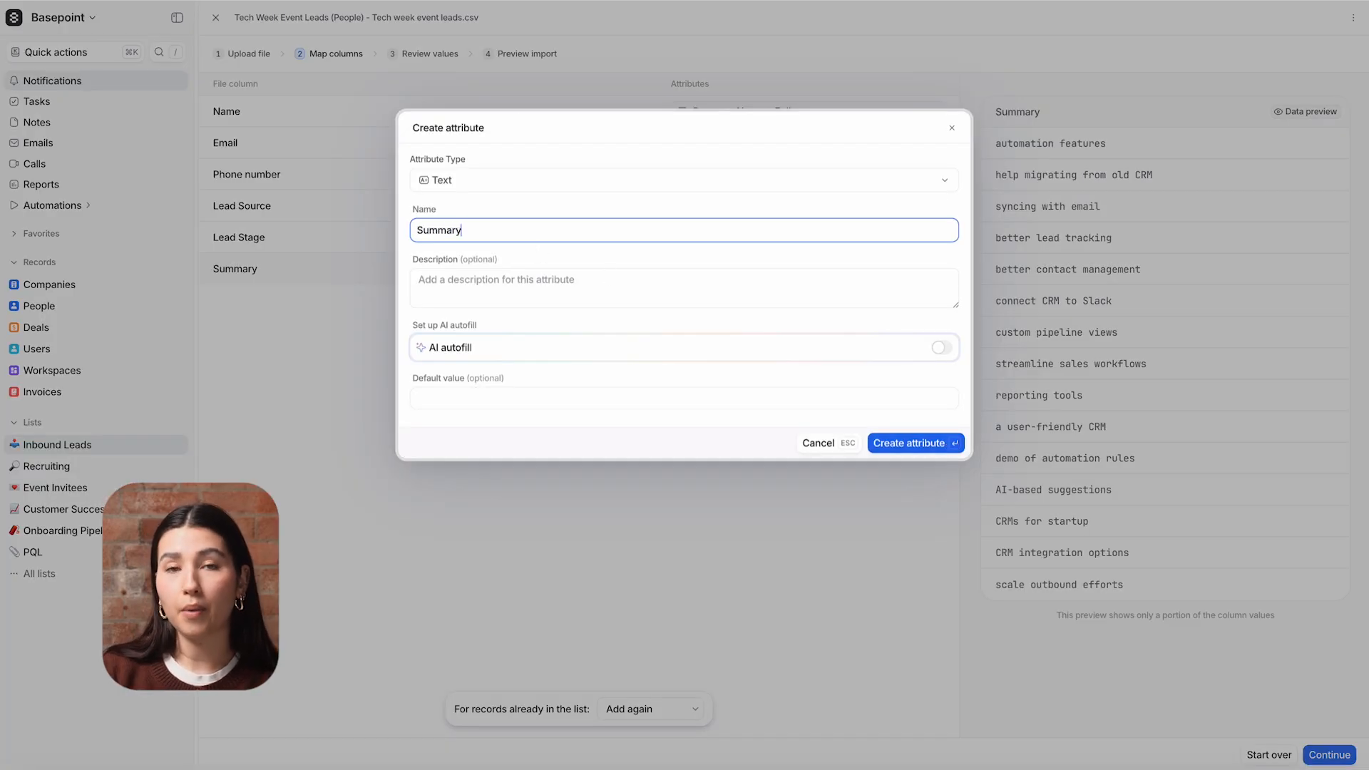
left_click(909, 444)
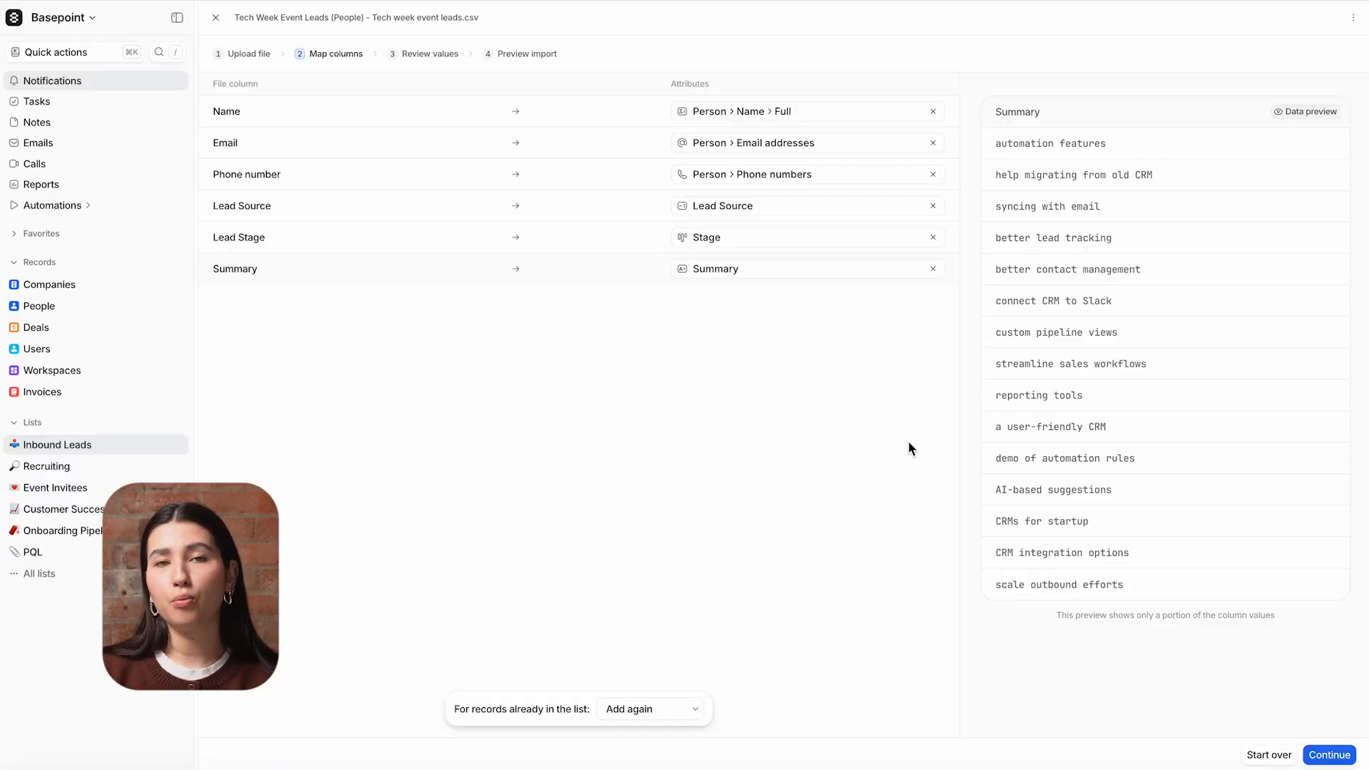
- Keep "Add again" for records already in the list and proceed to reviewing the mapped values
left_click(689, 713)
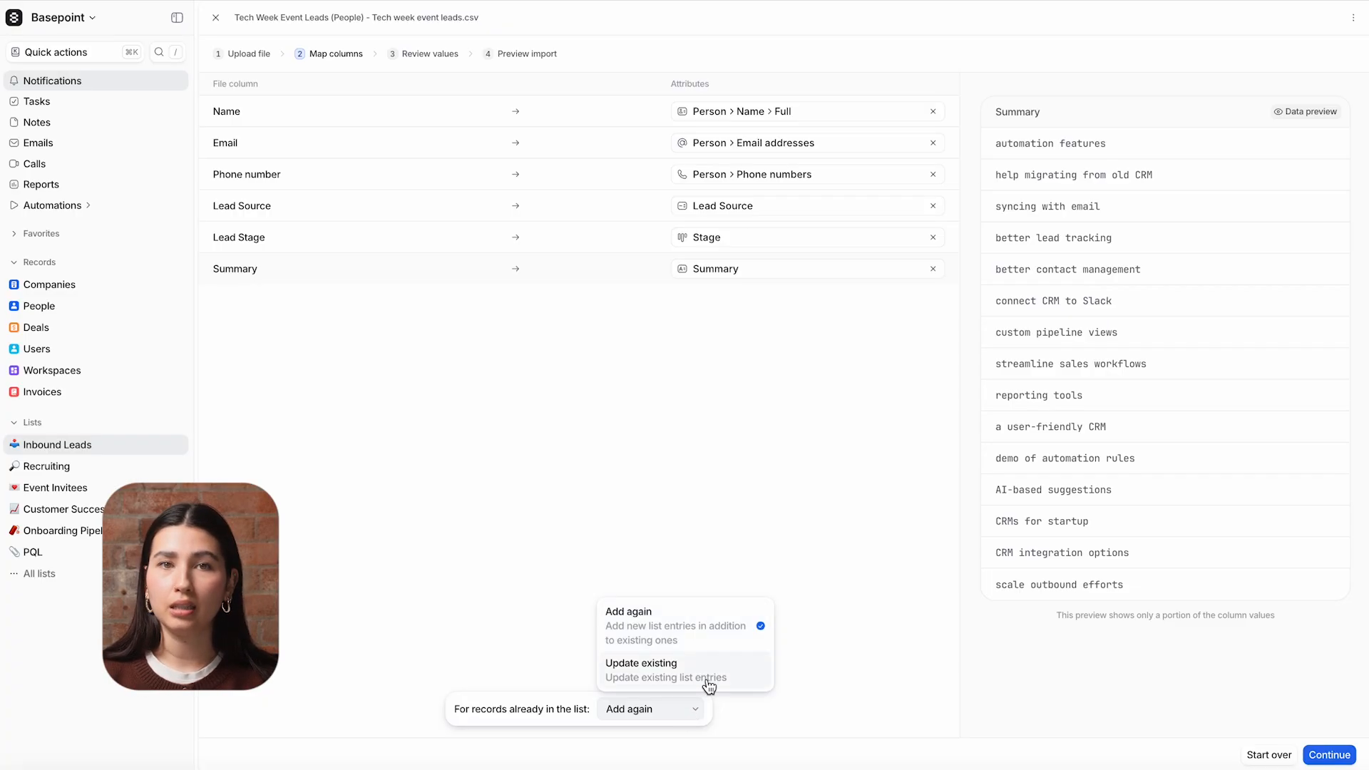
left_click(704, 633)
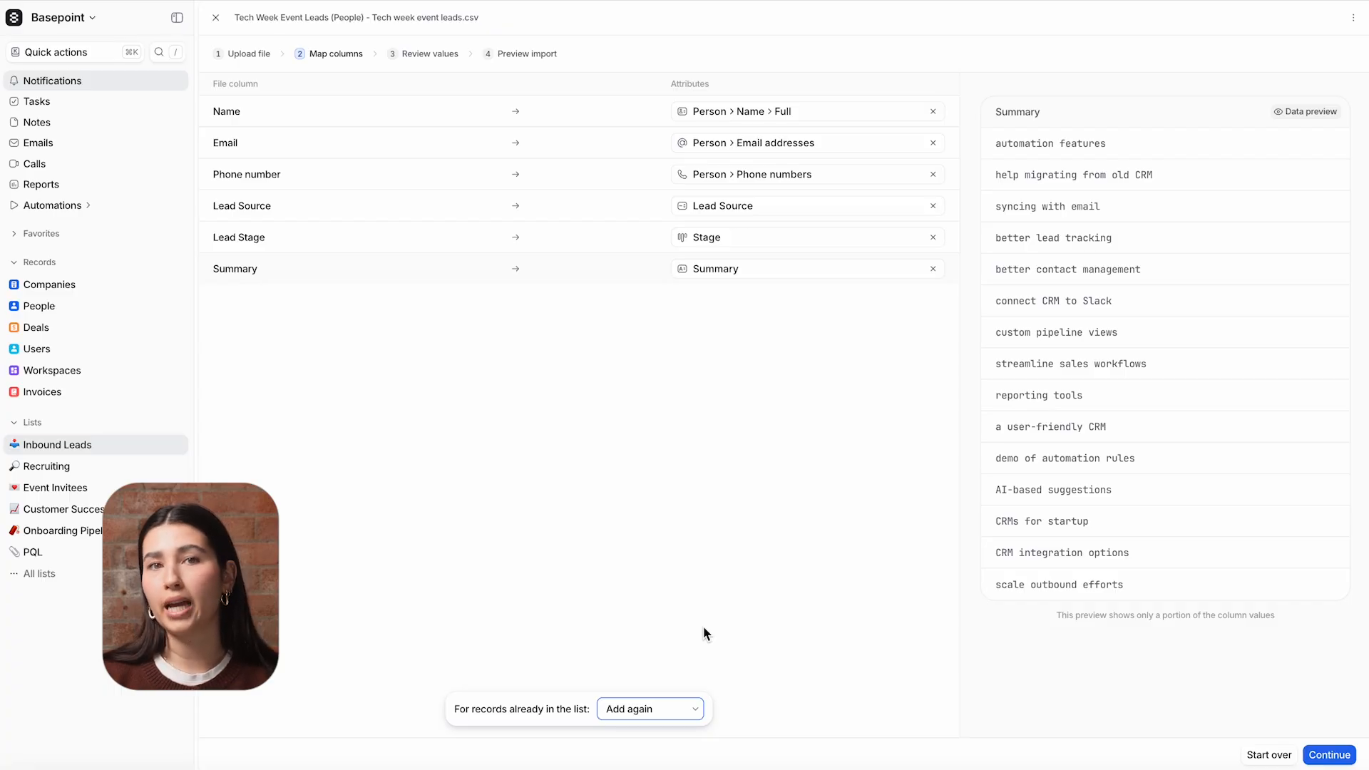
left_click(1329, 754)
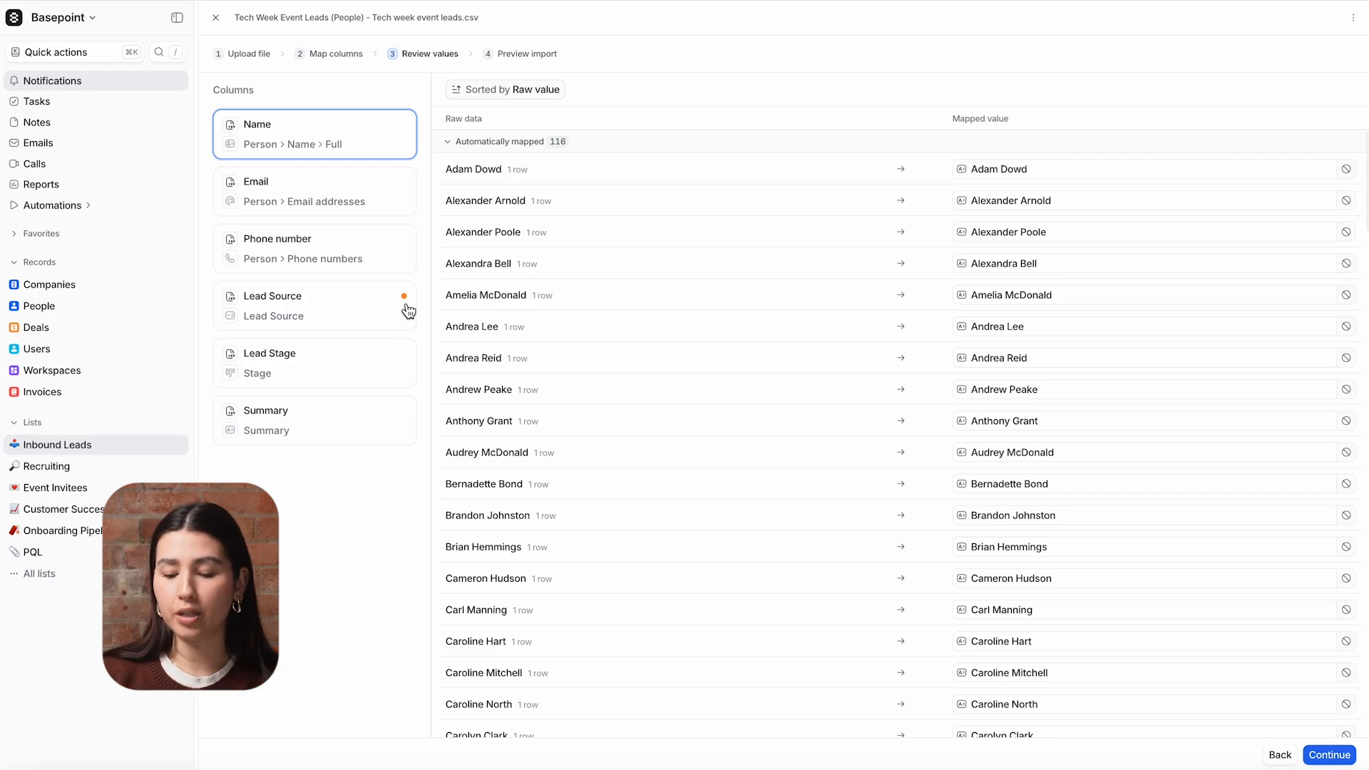
- Create the missing "Tech week event" select option for the Lead Source column
left_click(382, 314)
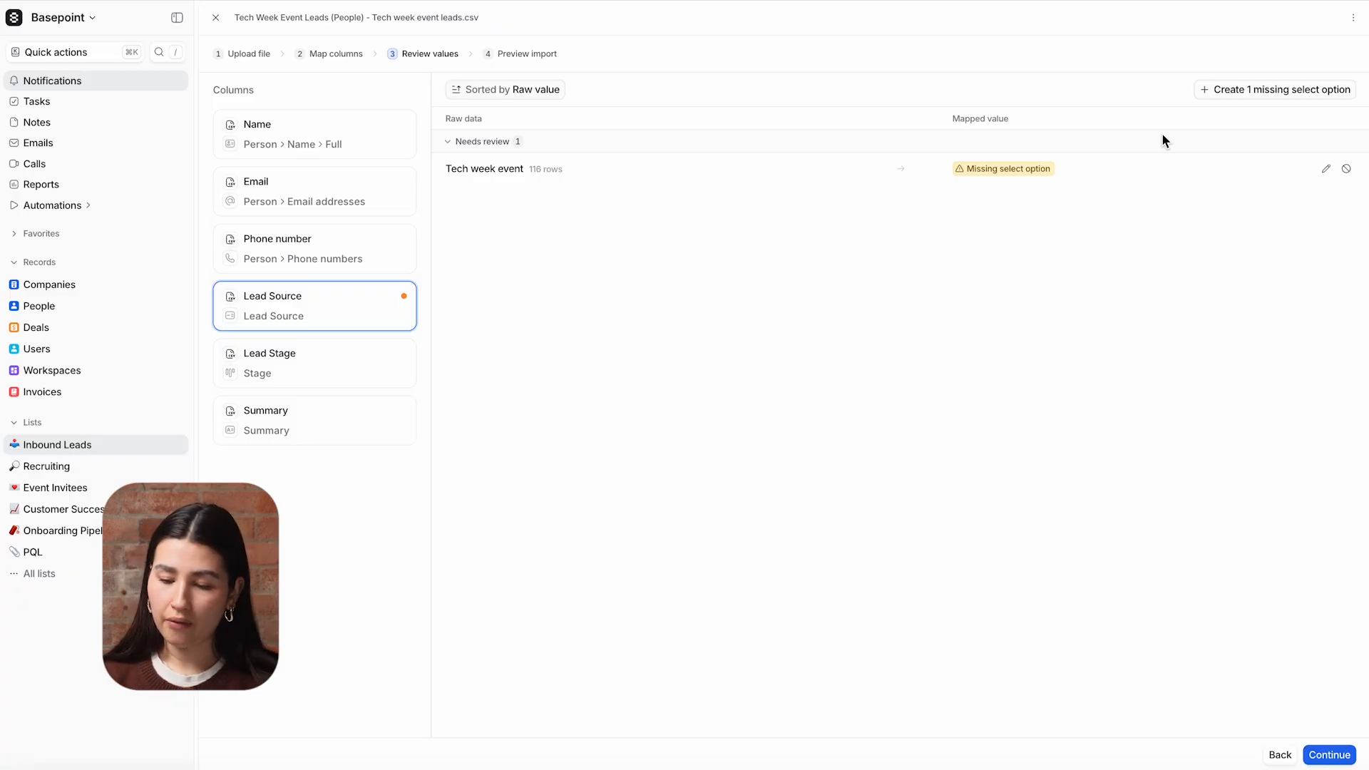
left_click(1230, 89)
left_click(1261, 182)
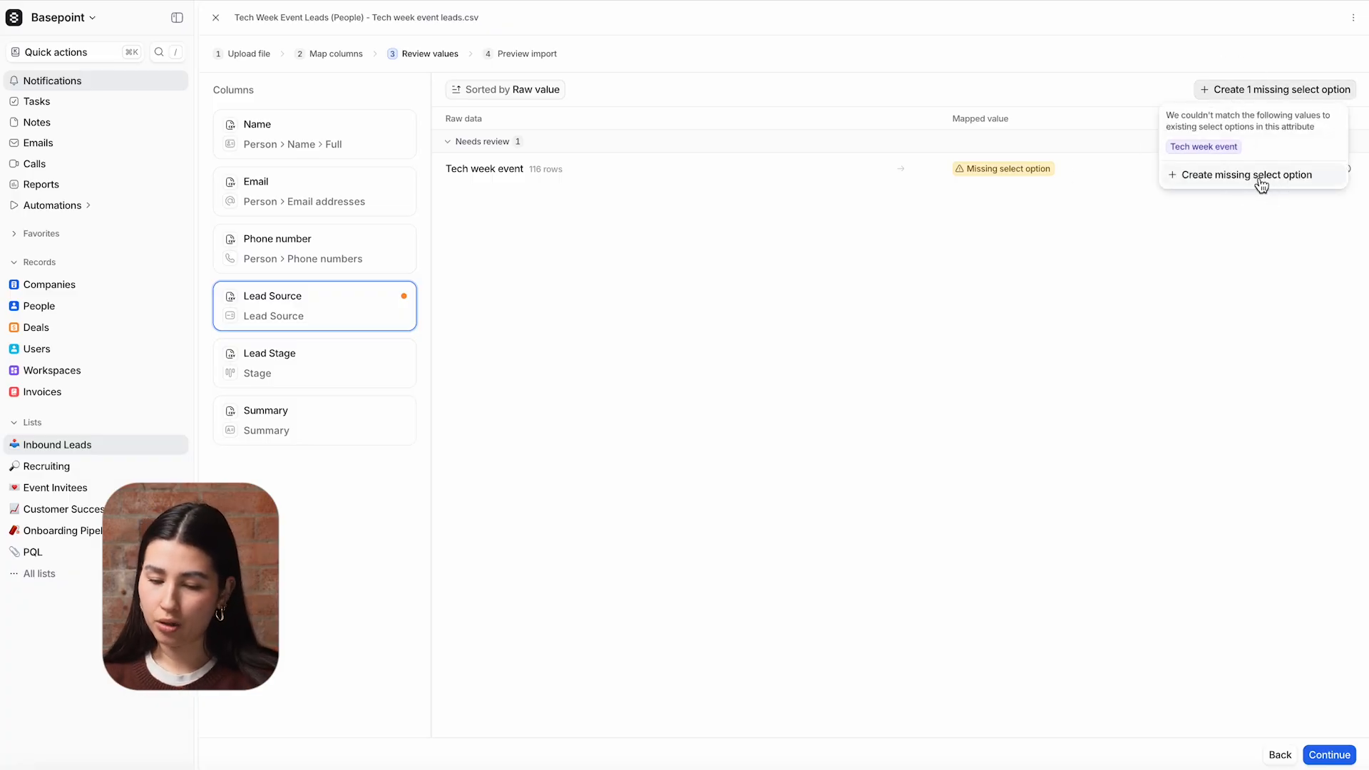
left_click(850, 421)
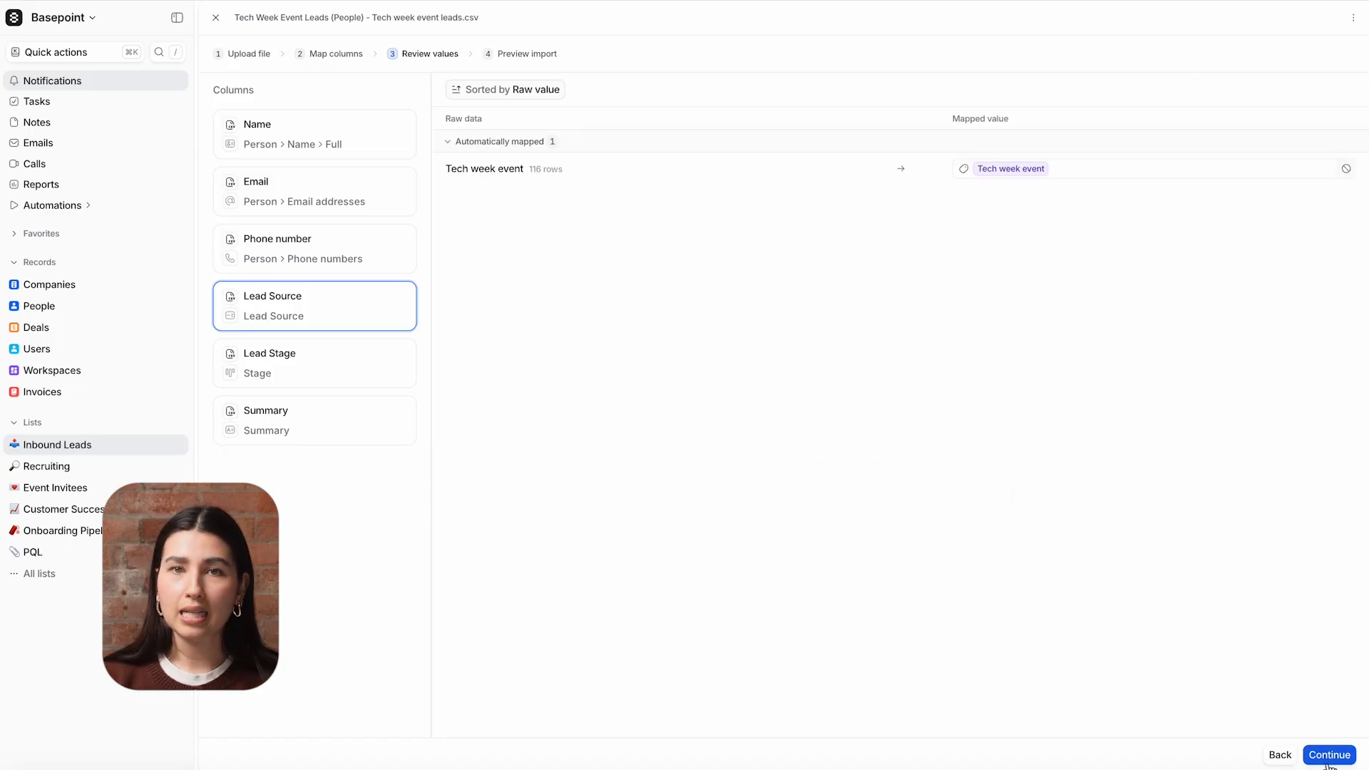
- Proceed to the import preview, then start and confirm the import into Inbound Leads
left_click(1327, 760)
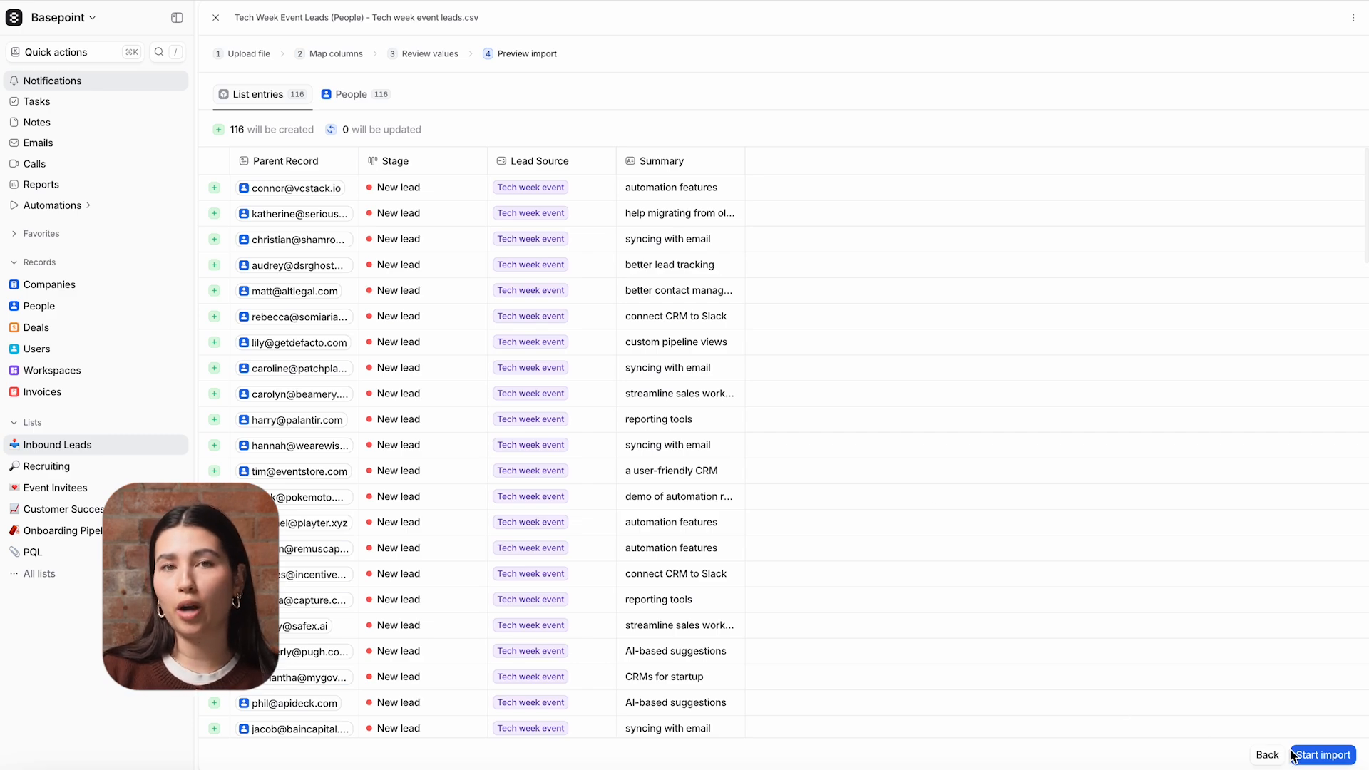
left_click(1320, 760)
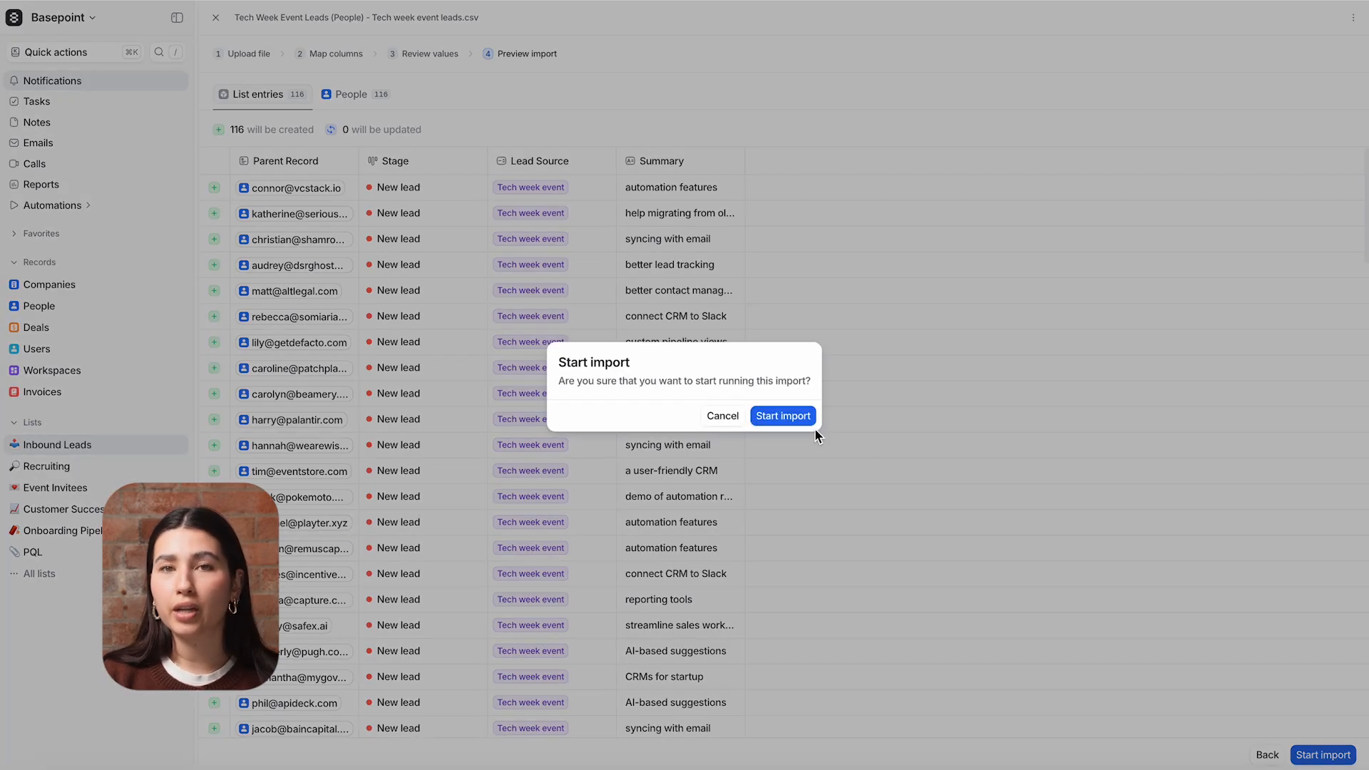
left_click(783, 416)
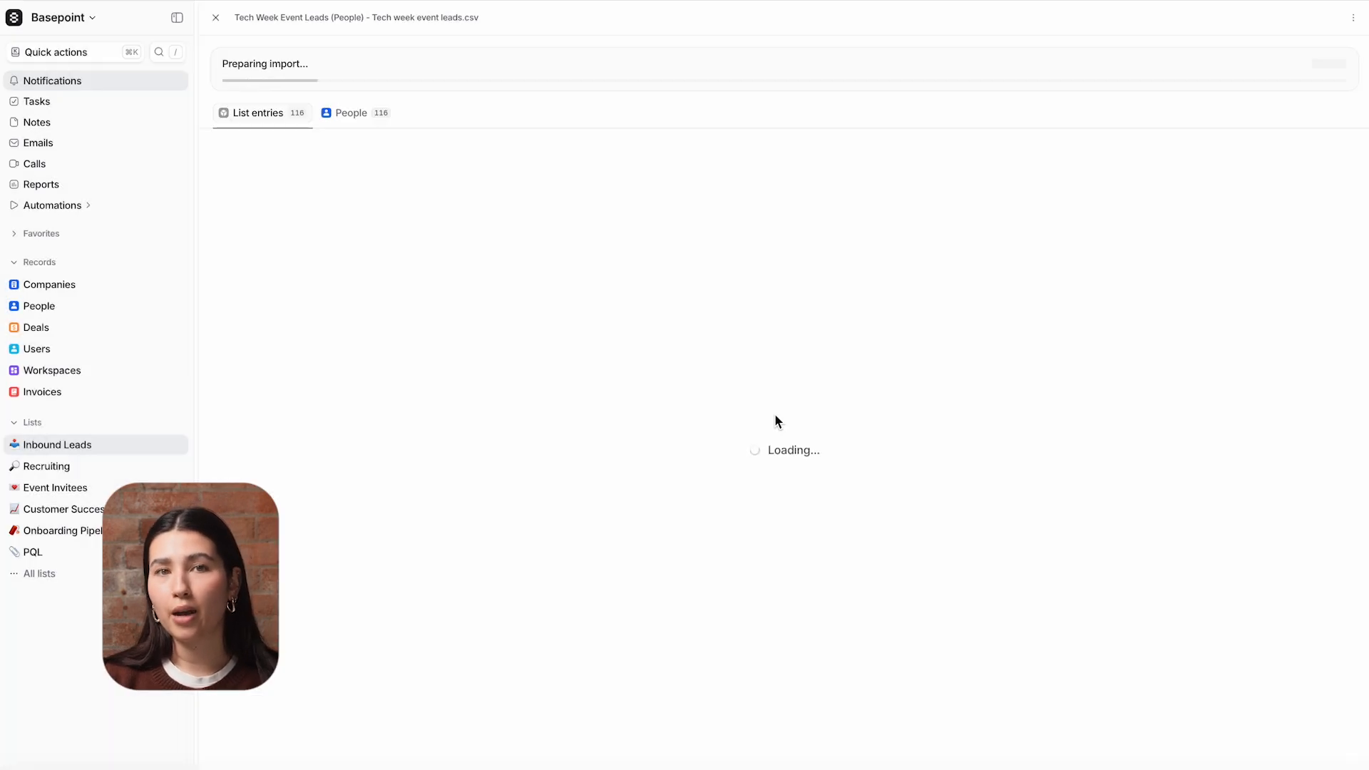
- Check the newest Tech Week Event Leads import in the workspace's import history, then return to the Inbound Leads list
left_click(68, 18)
left_click(79, 177)
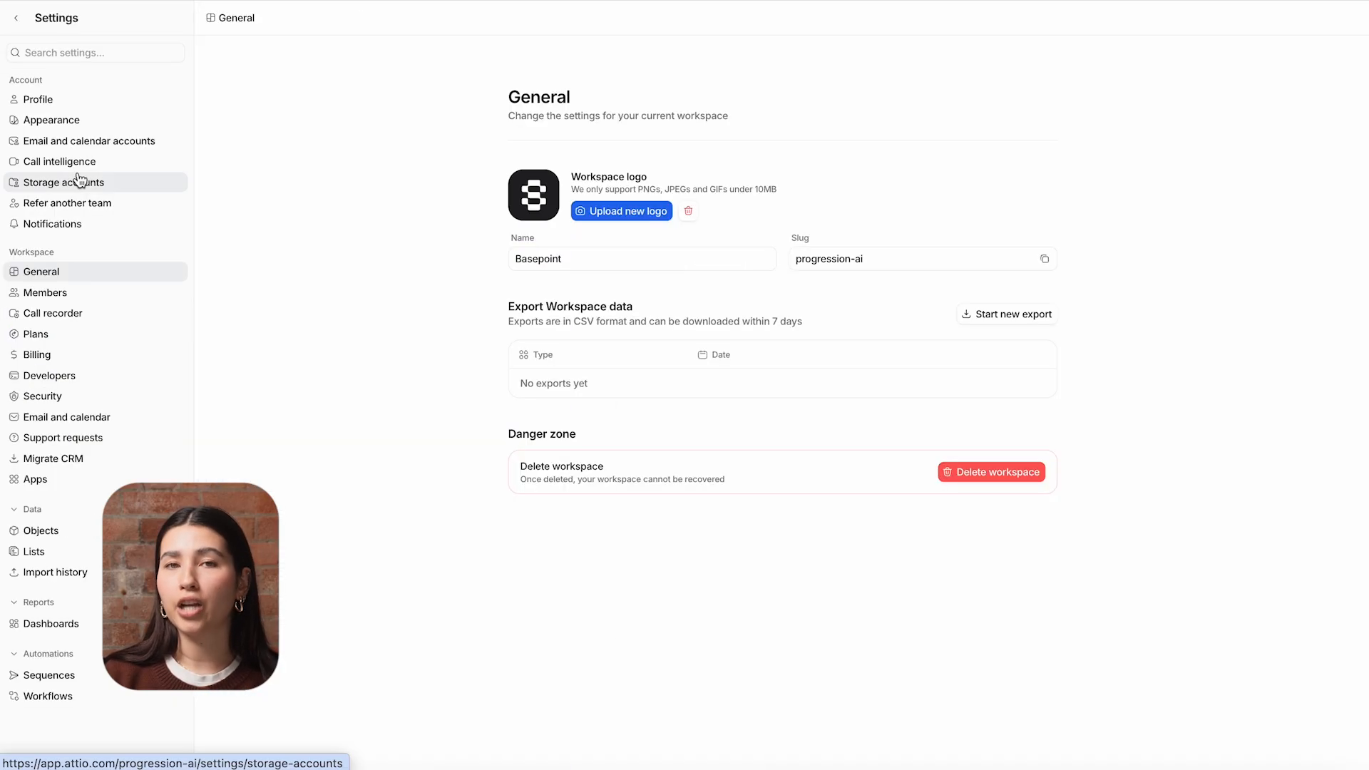
left_click(98, 575)
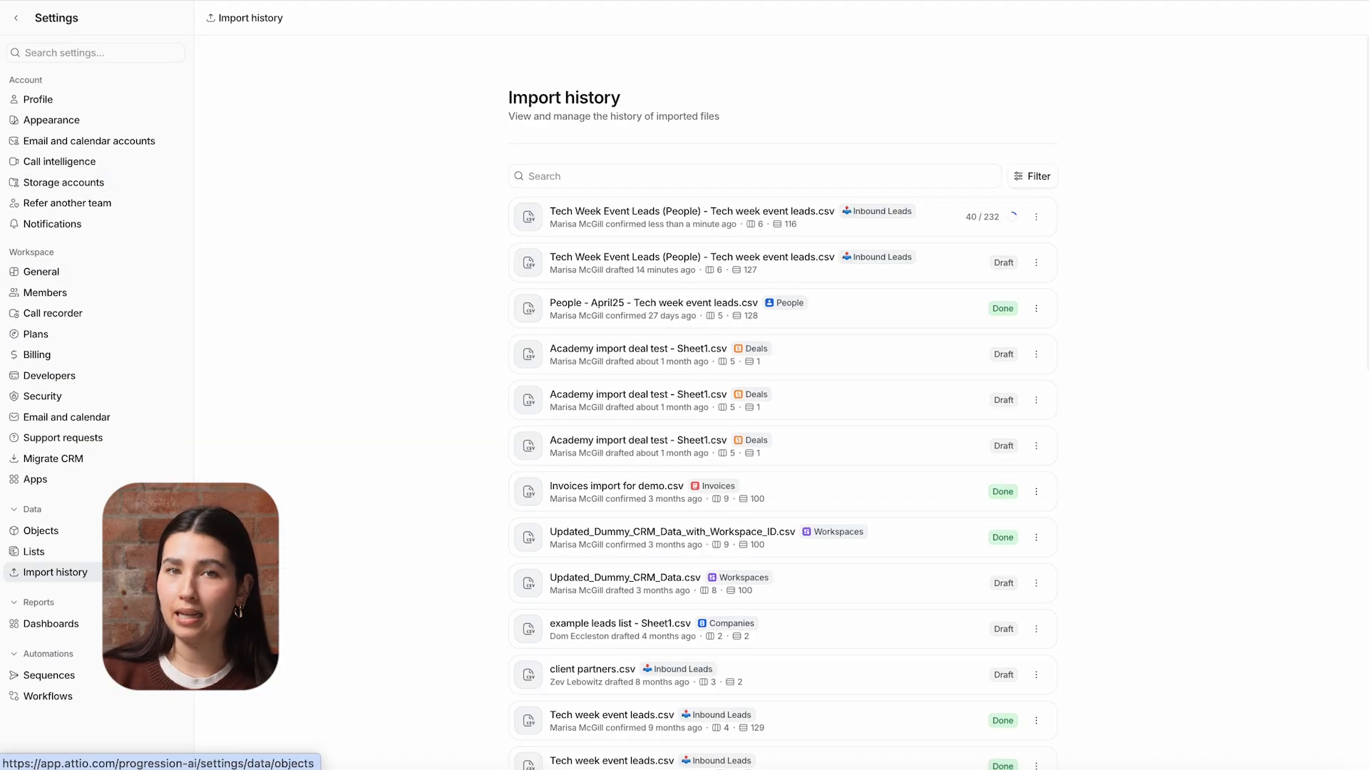
left_click(734, 222)
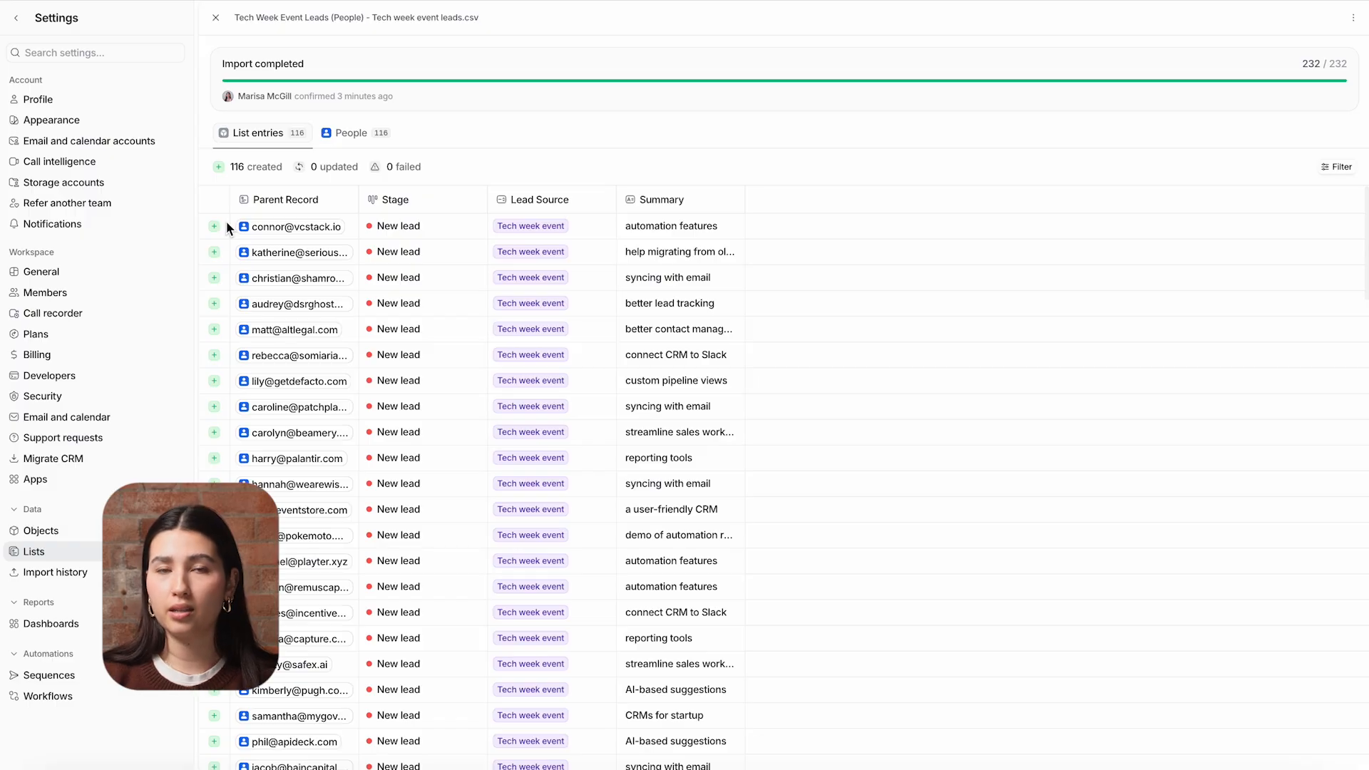
left_click(20, 21)
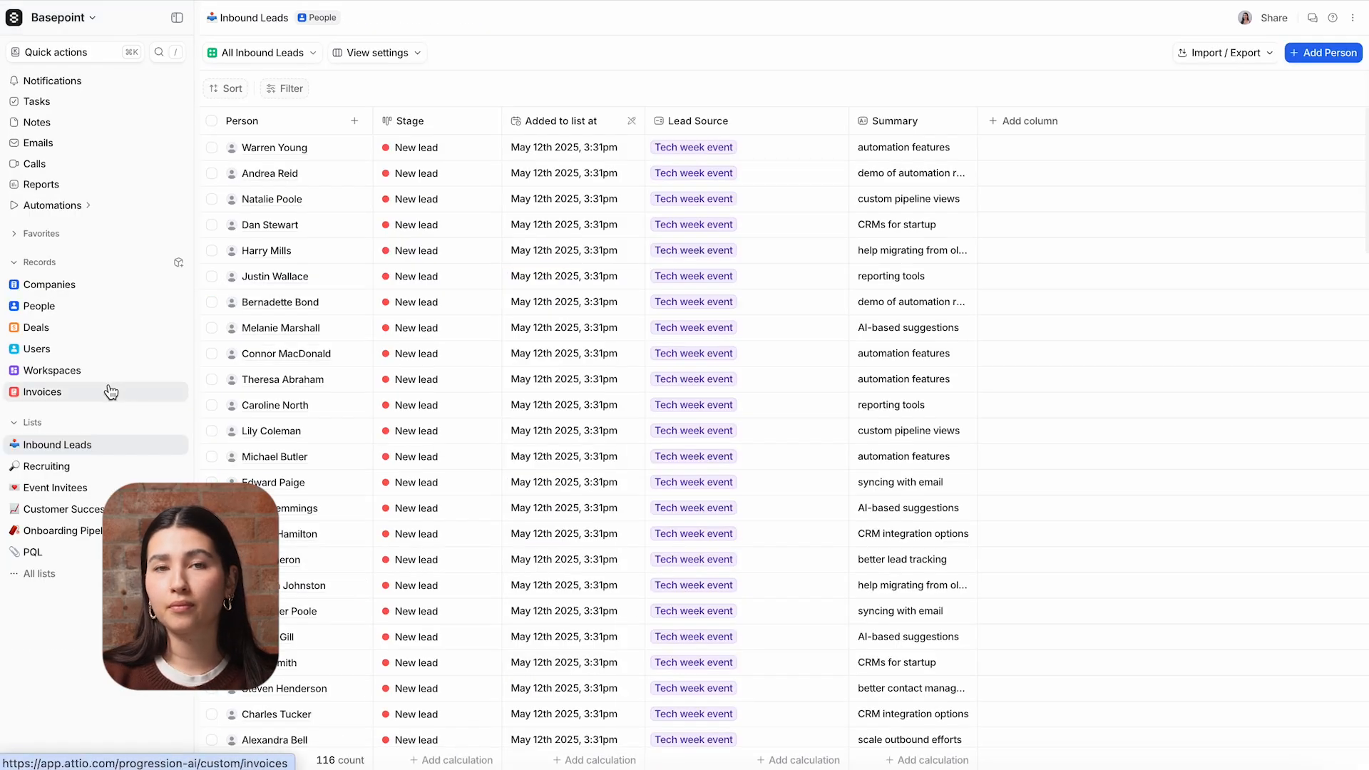